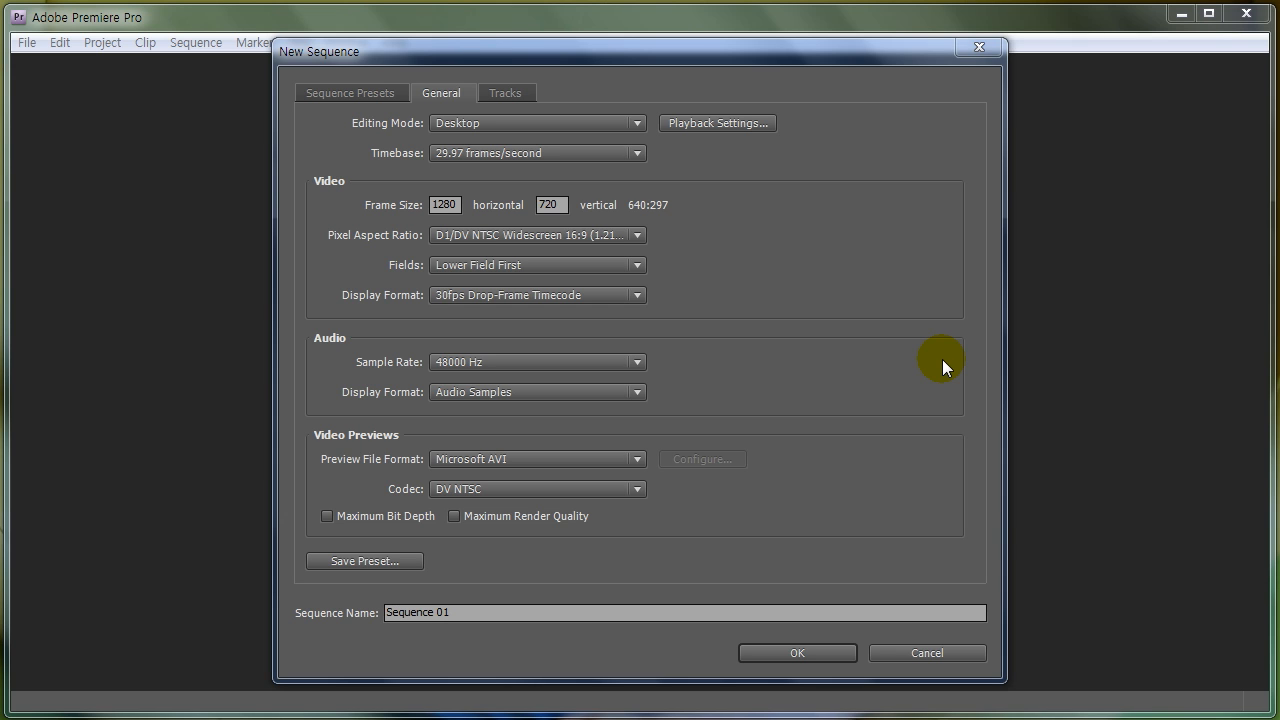
- Set the new sequence's editing mode to Desktop and view the available timebase rates
click(350, 93)
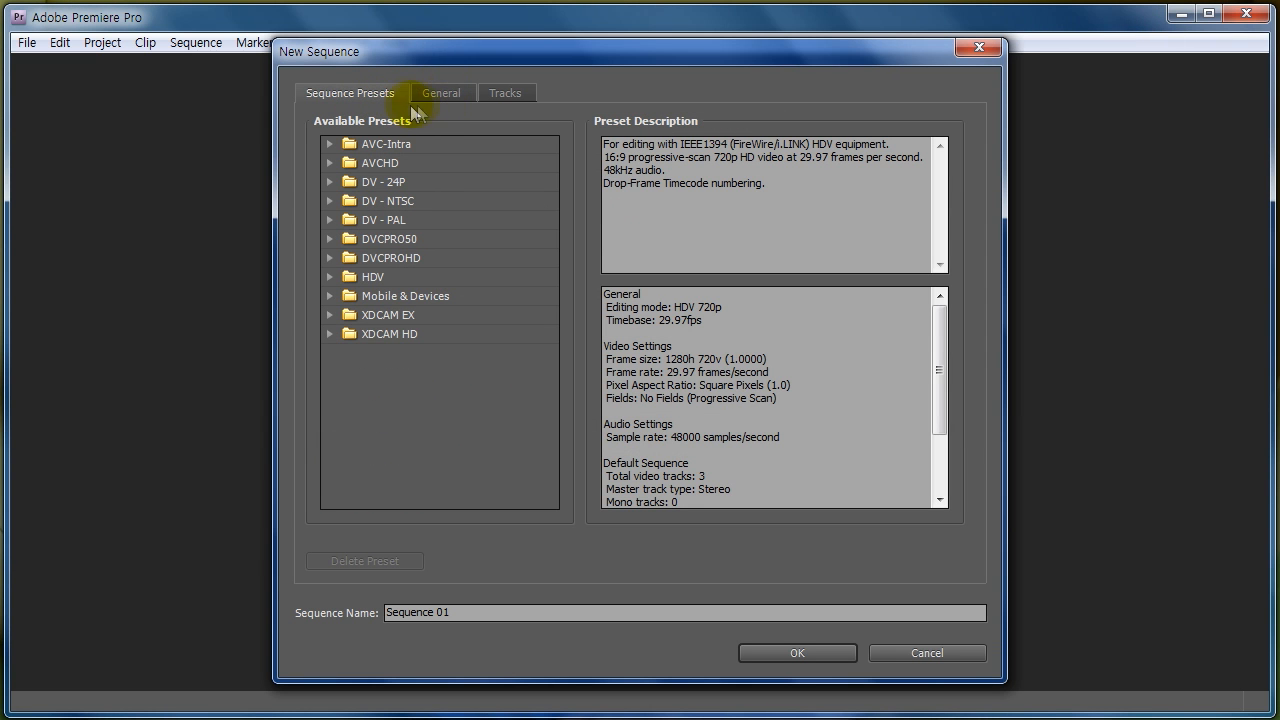
click(455, 91)
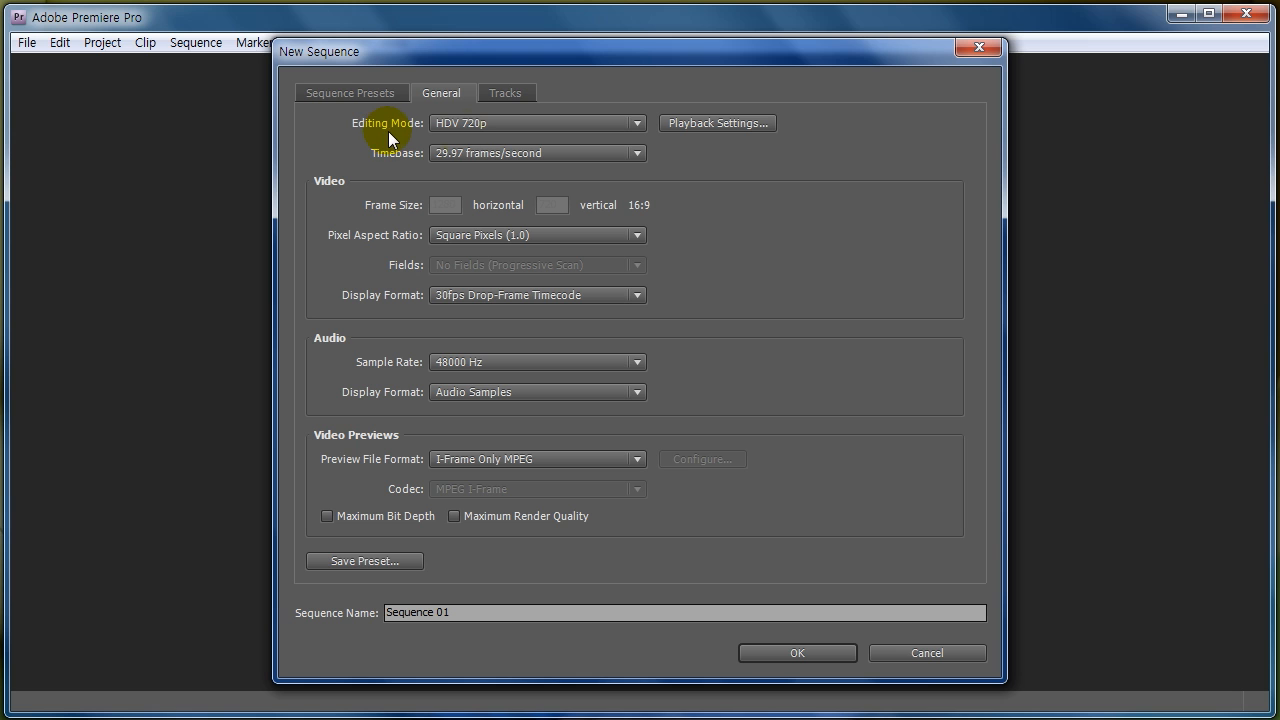
click(637, 124)
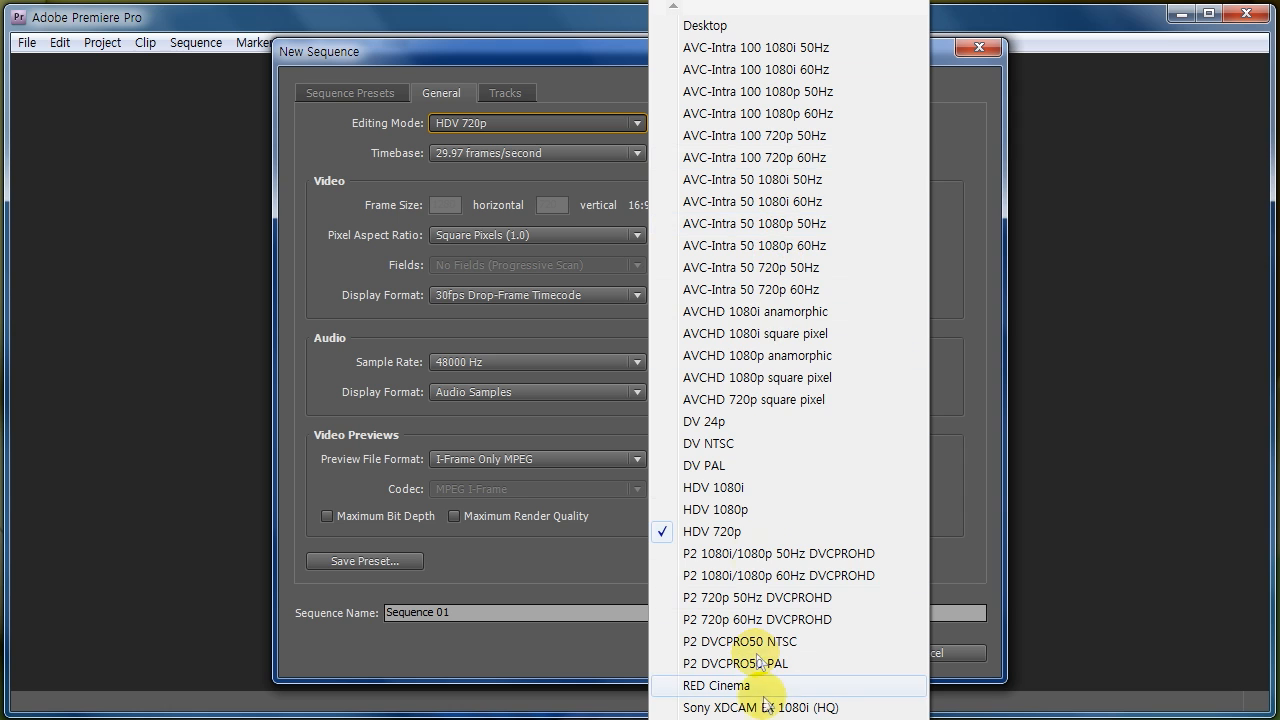
click(725, 26)
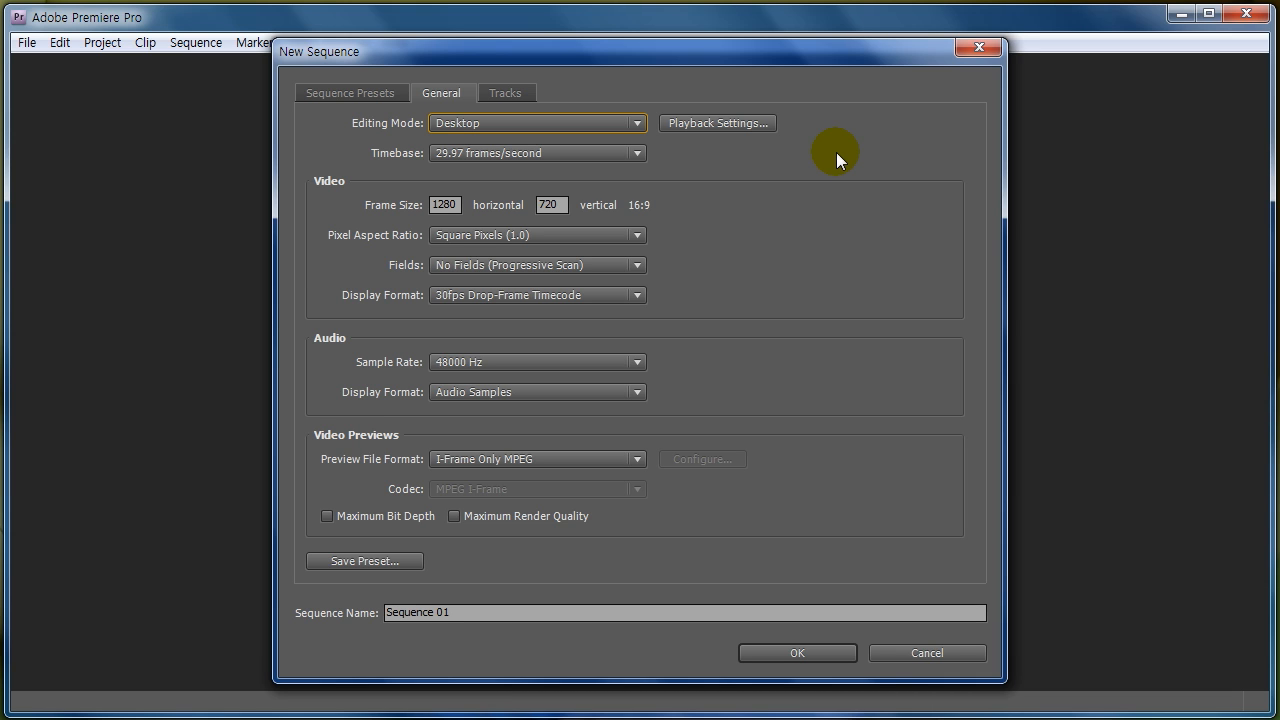
click(626, 152)
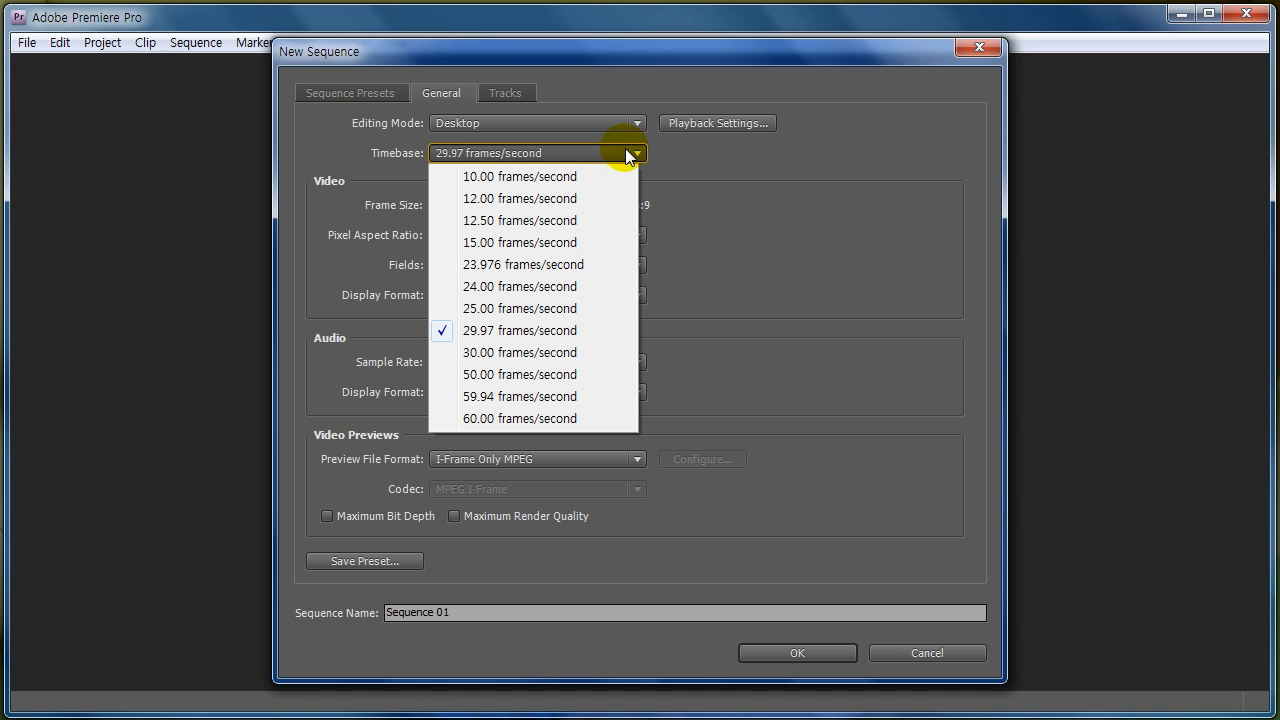
click(750, 201)
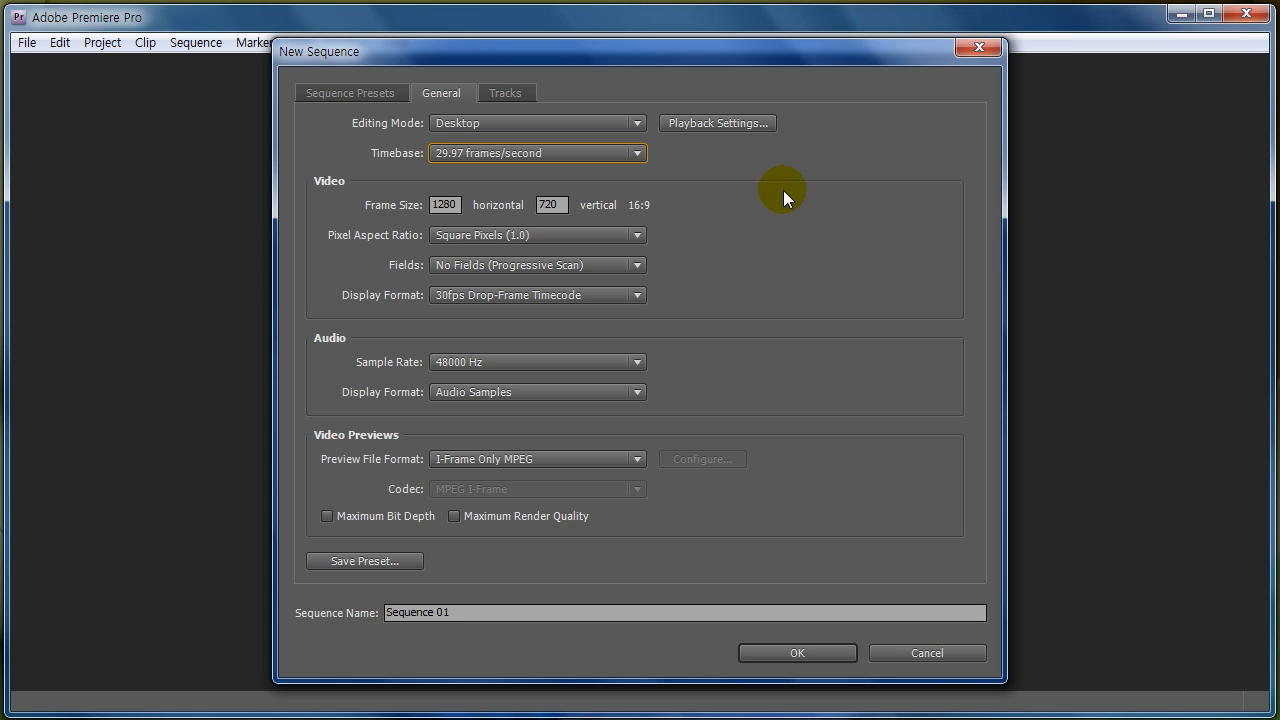
- Open the playback settings and examine the realtime external device and aspect ratio conversion options
click(757, 126)
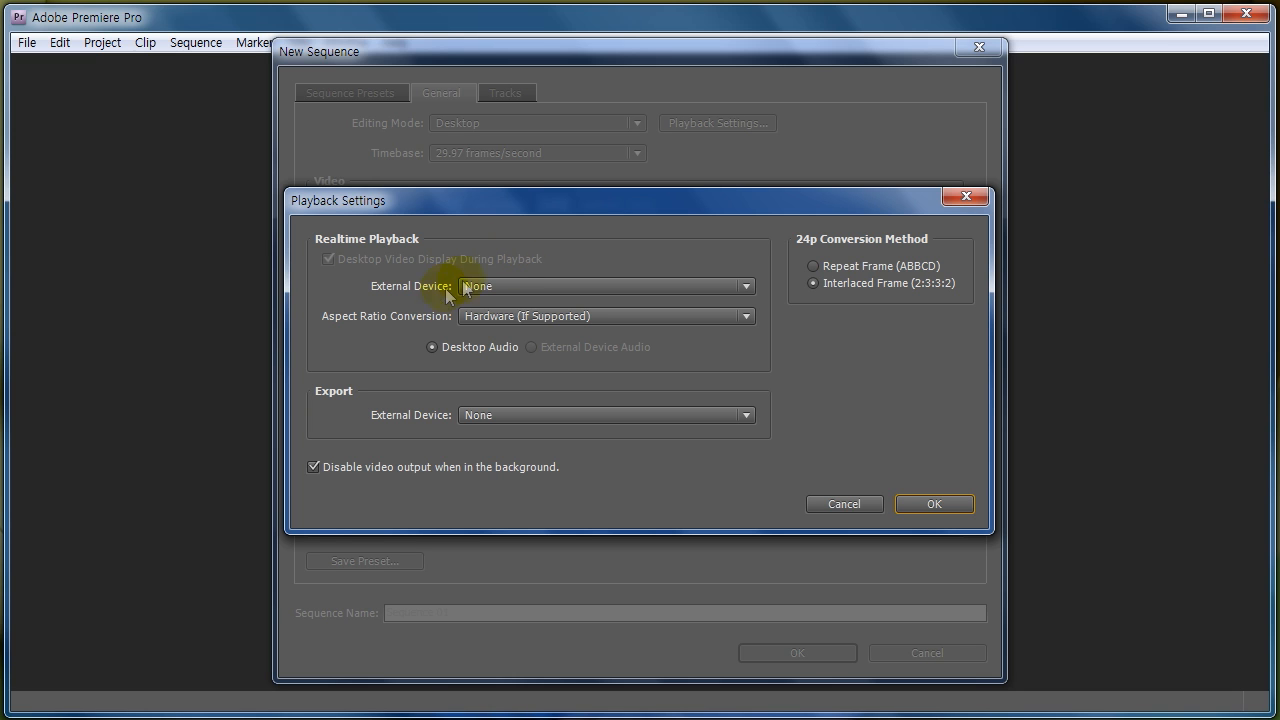
click(606, 287)
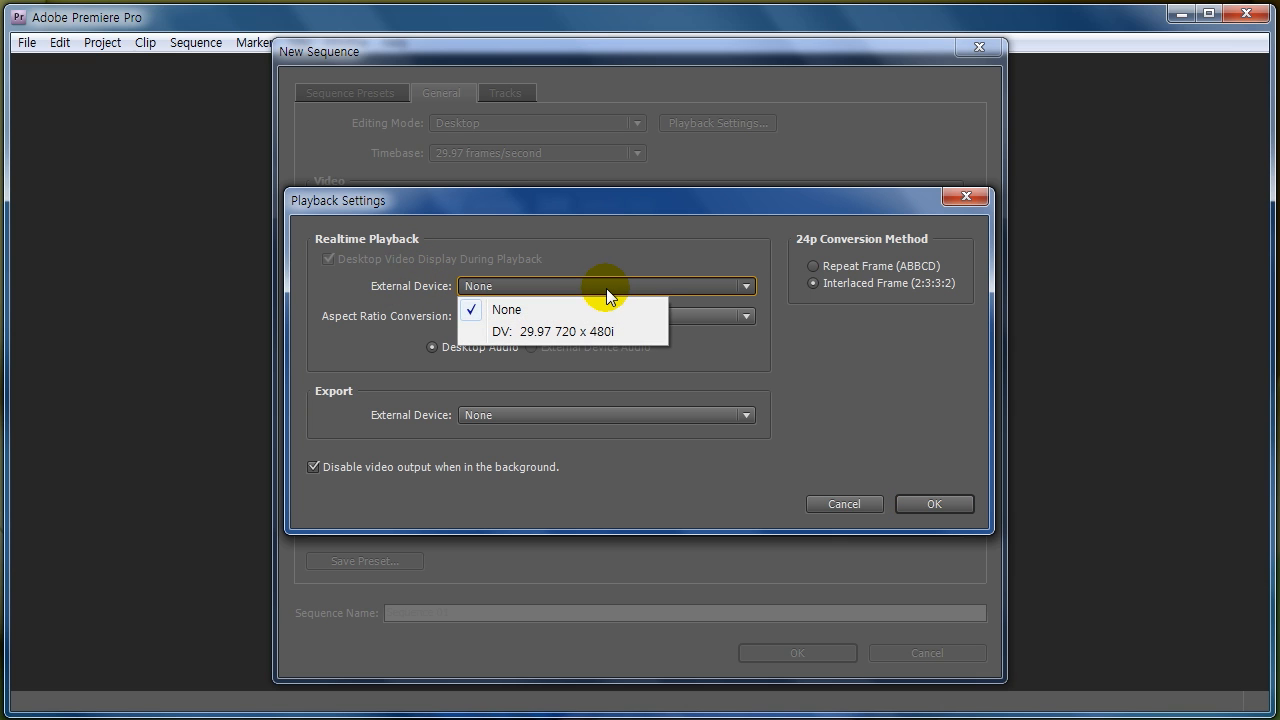
click(661, 250)
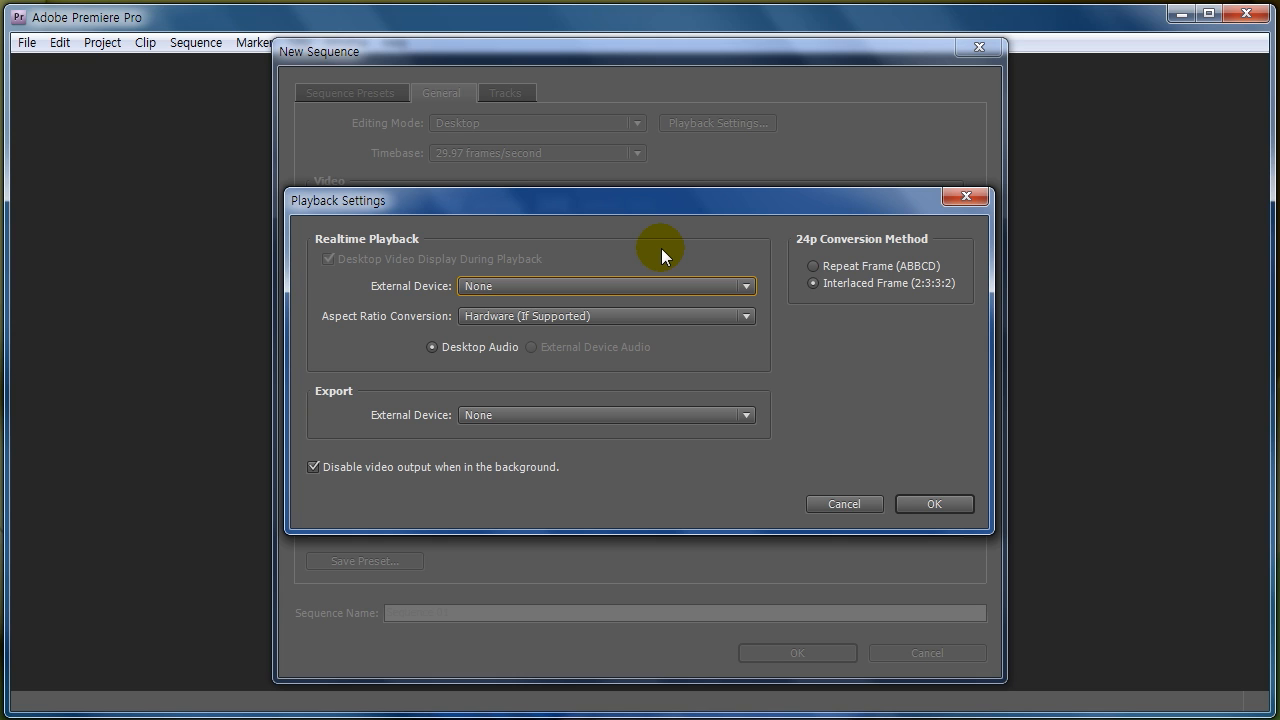
click(617, 286)
click(620, 280)
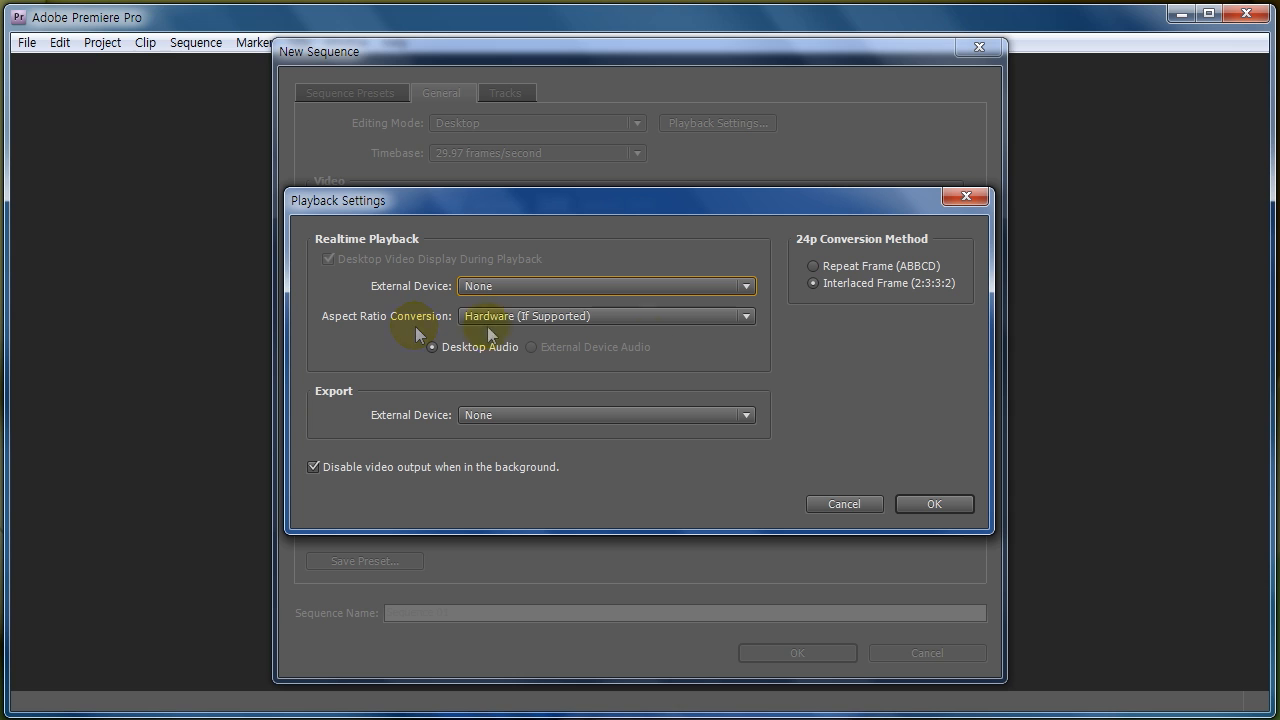
click(680, 318)
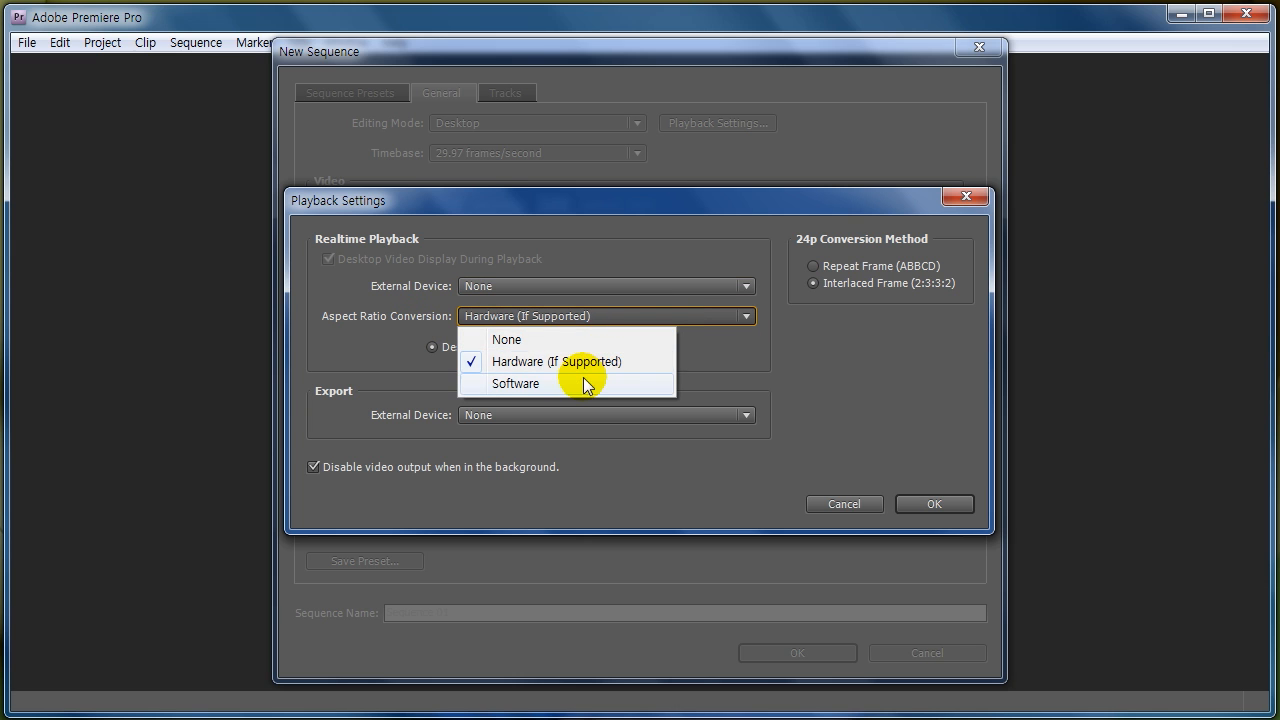
click(841, 377)
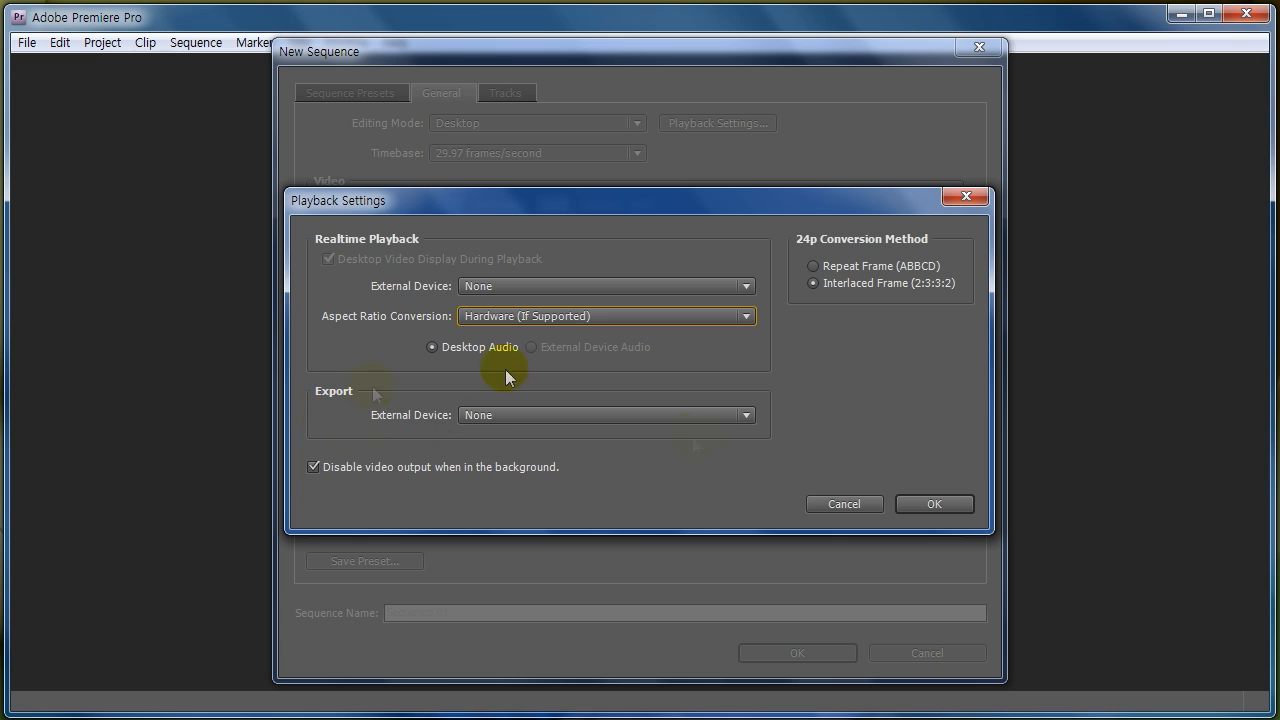
- Examine the export device options, toggle disabling of background video output off and on again, and accept the playback settings
click(739, 417)
click(734, 414)
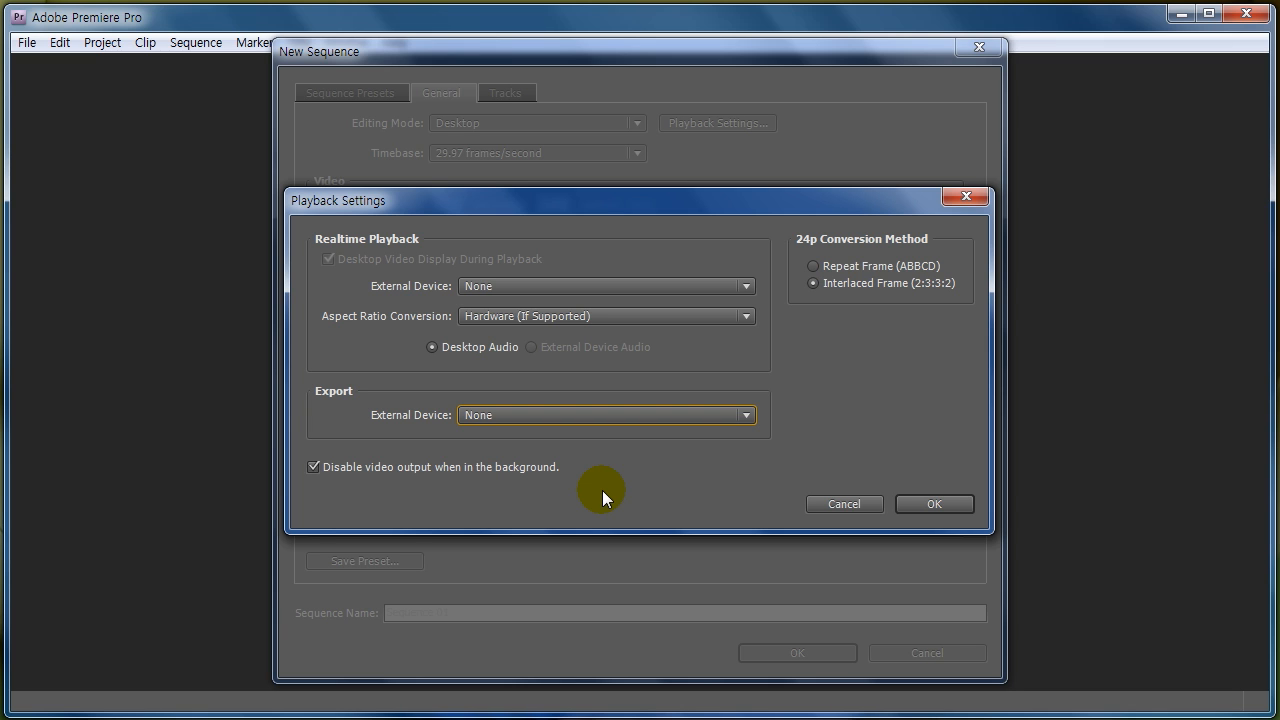
click(313, 467)
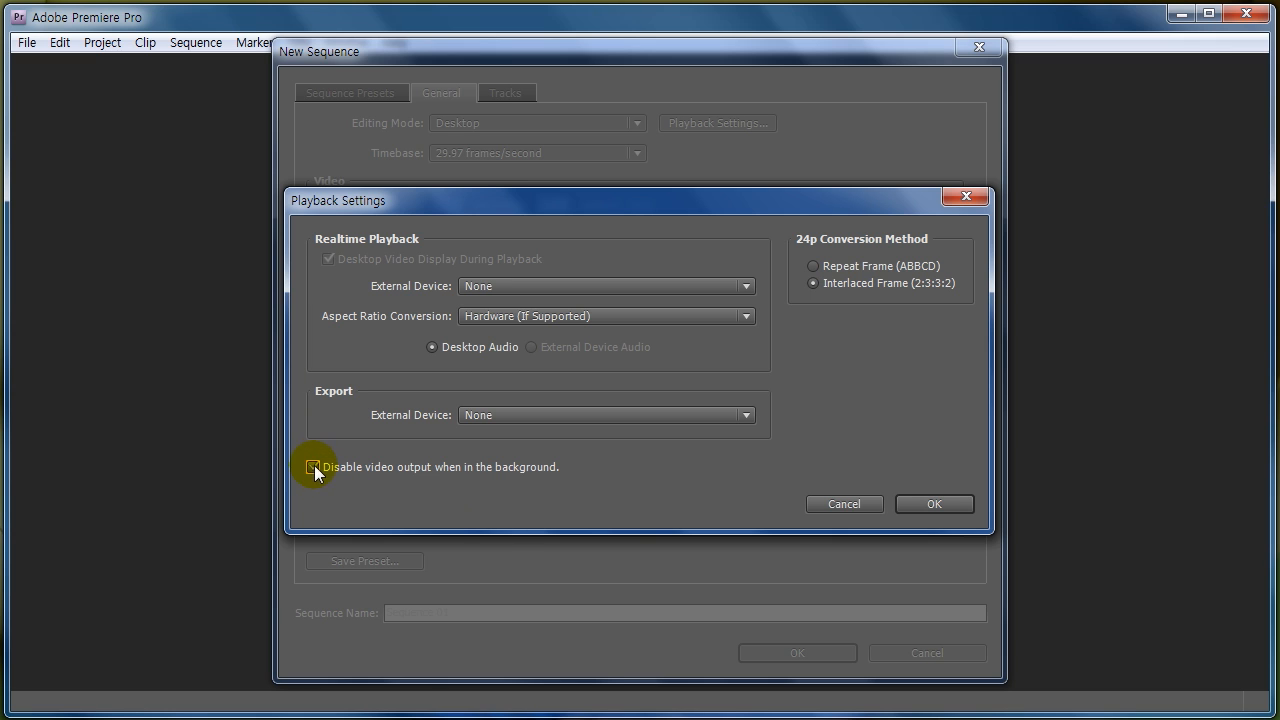
click(313, 467)
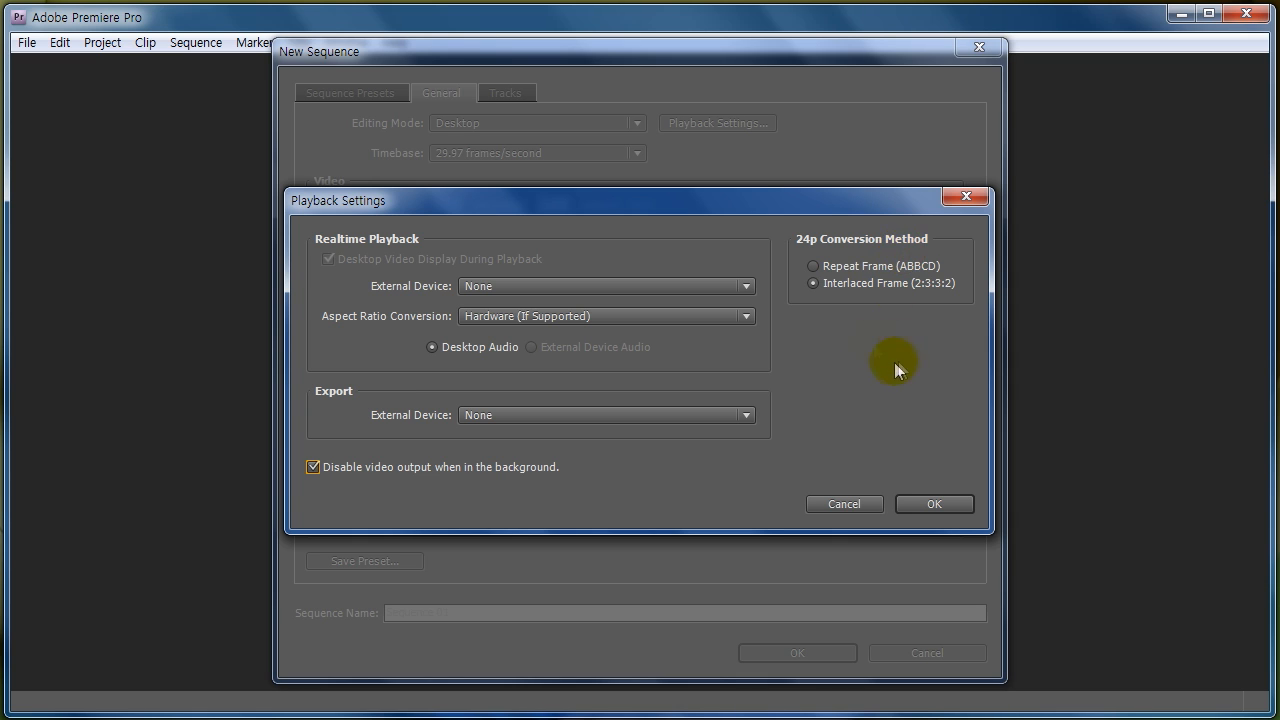
click(945, 505)
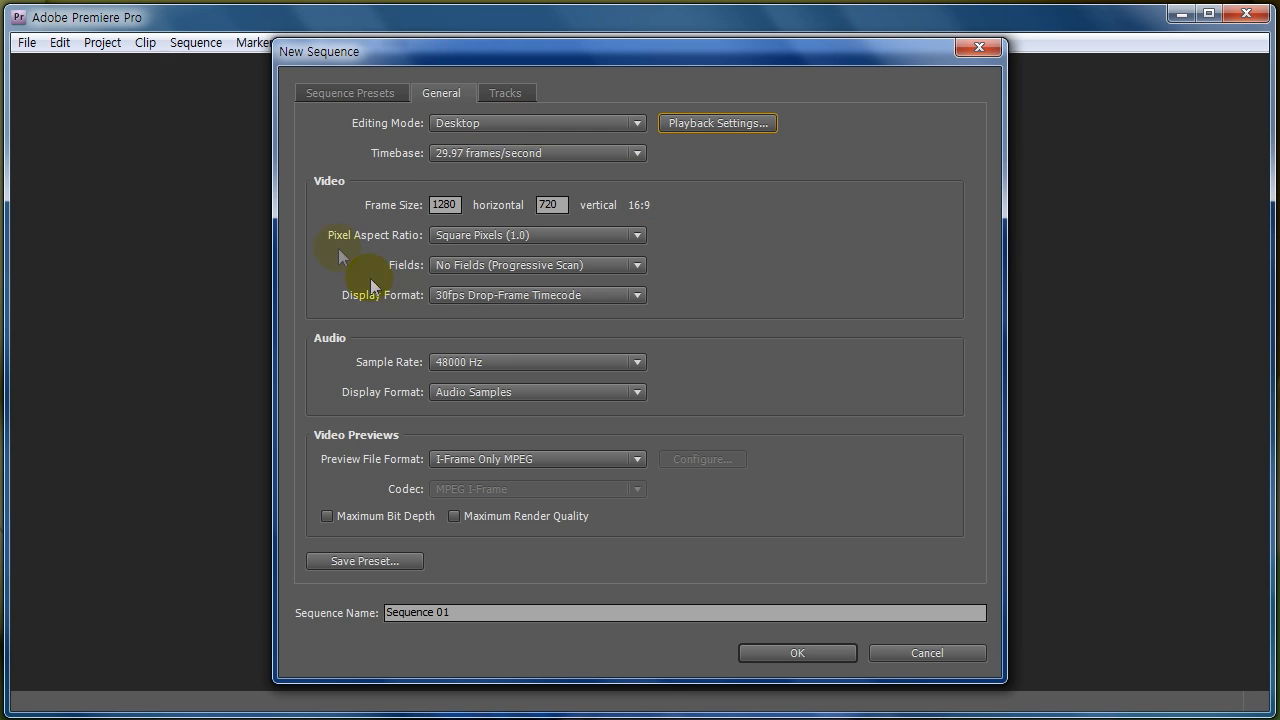
- Switch the editing mode to HDV 720p to compare its settings, and return it to Desktop
click(572, 124)
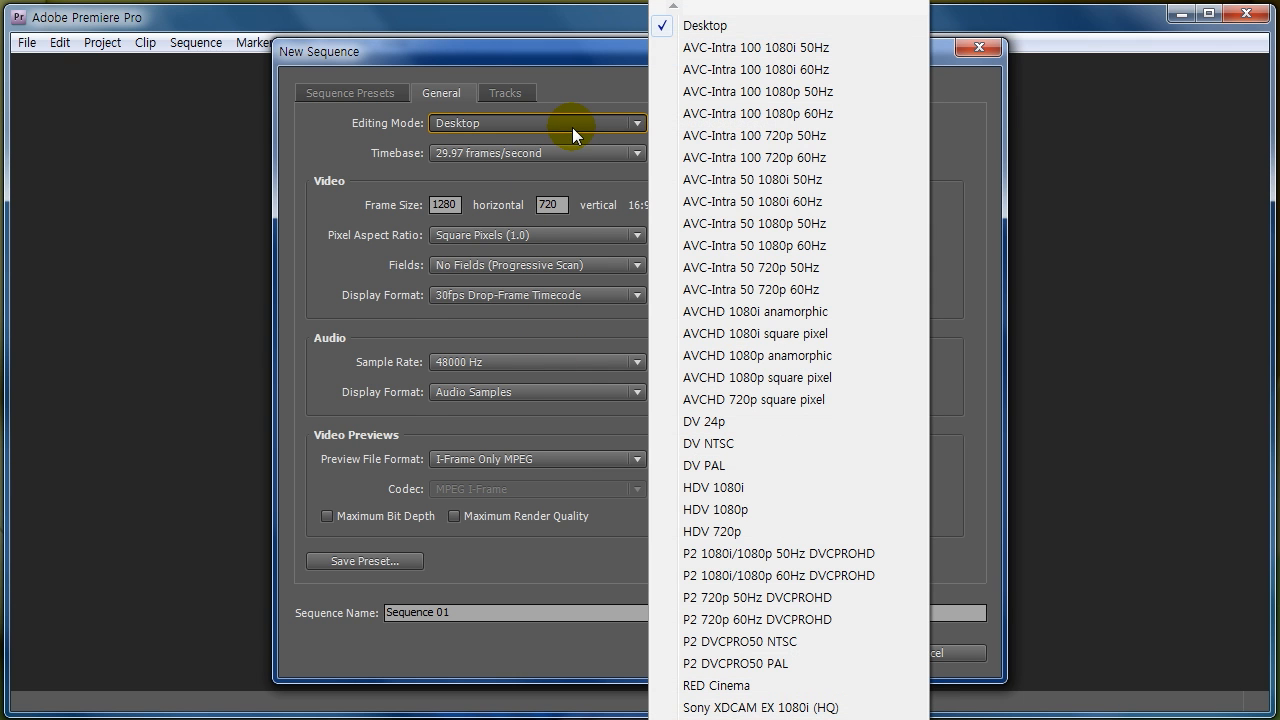
click(782, 531)
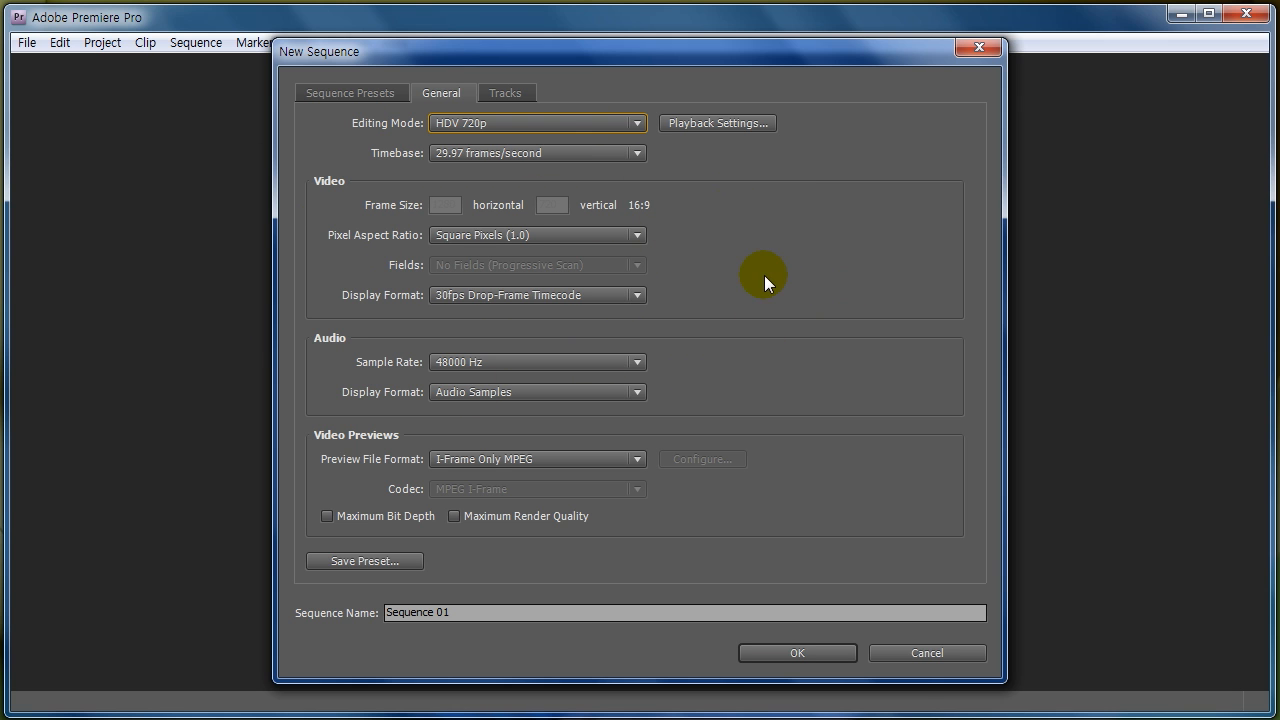
click(560, 124)
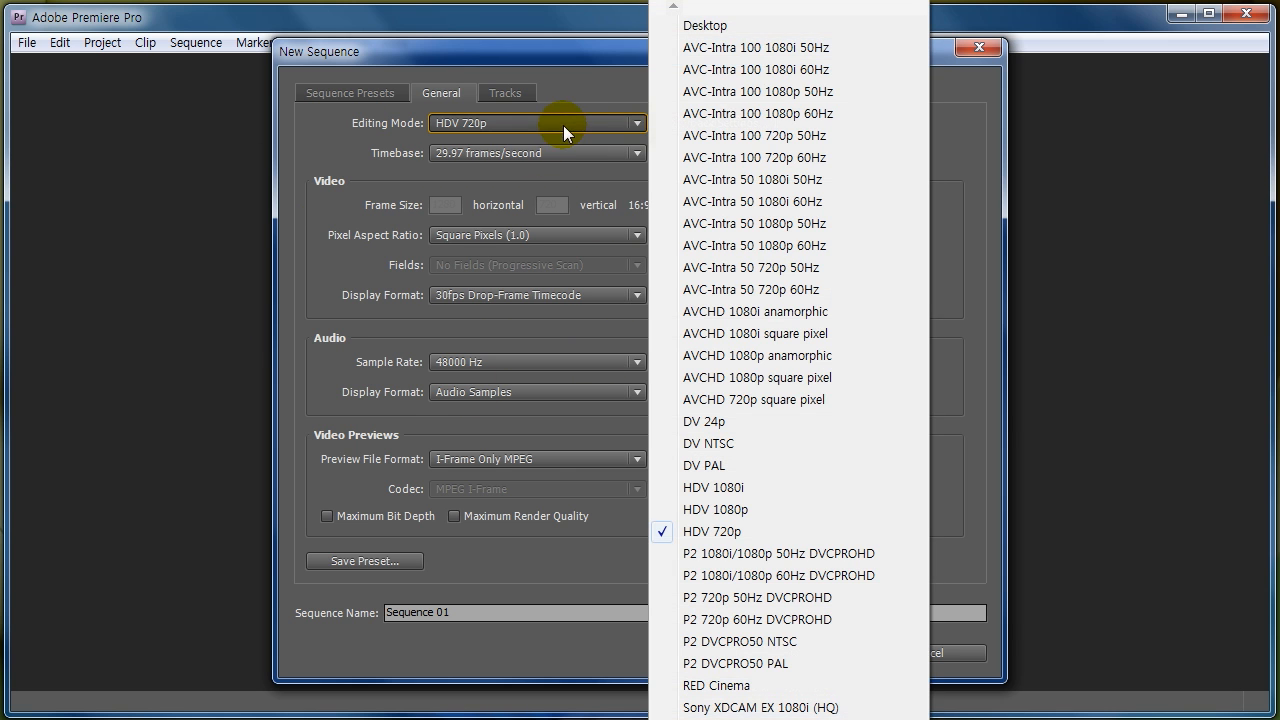
click(745, 28)
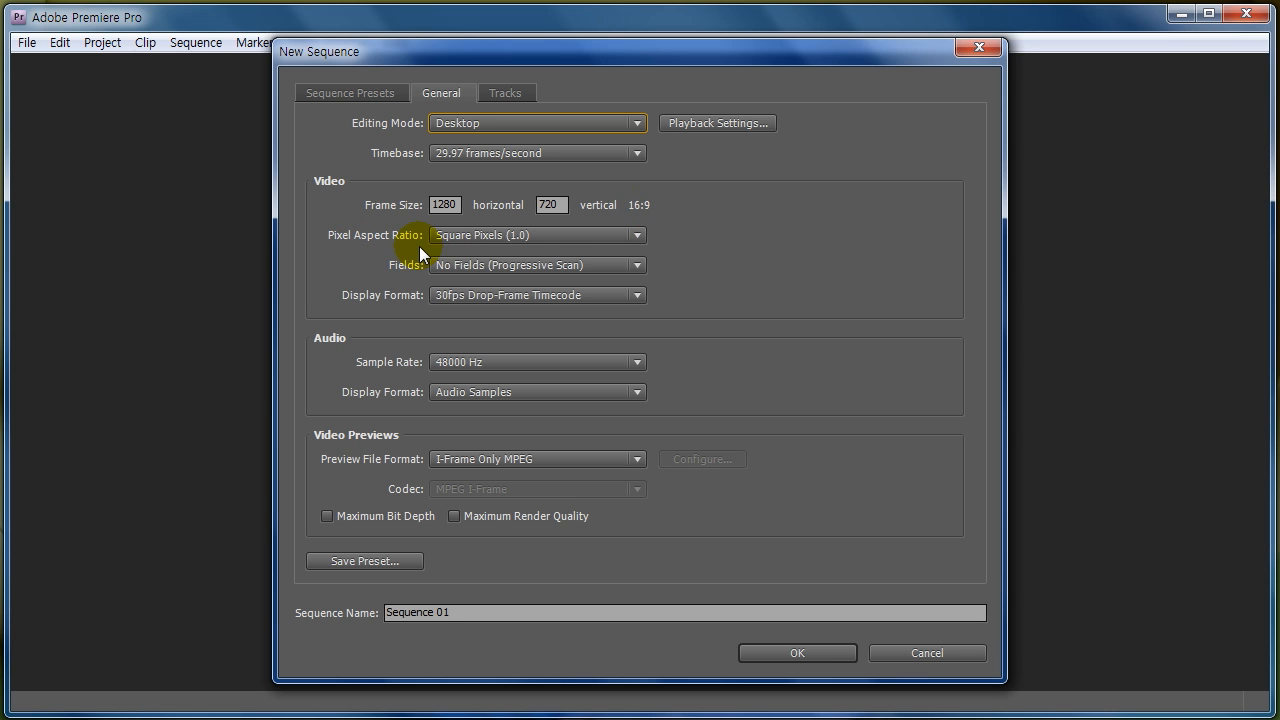
- Set the pixel aspect ratio to D1/DV NTSC Widescreen 16:9 (1.2121) and the fields to Lower Field First
click(516, 238)
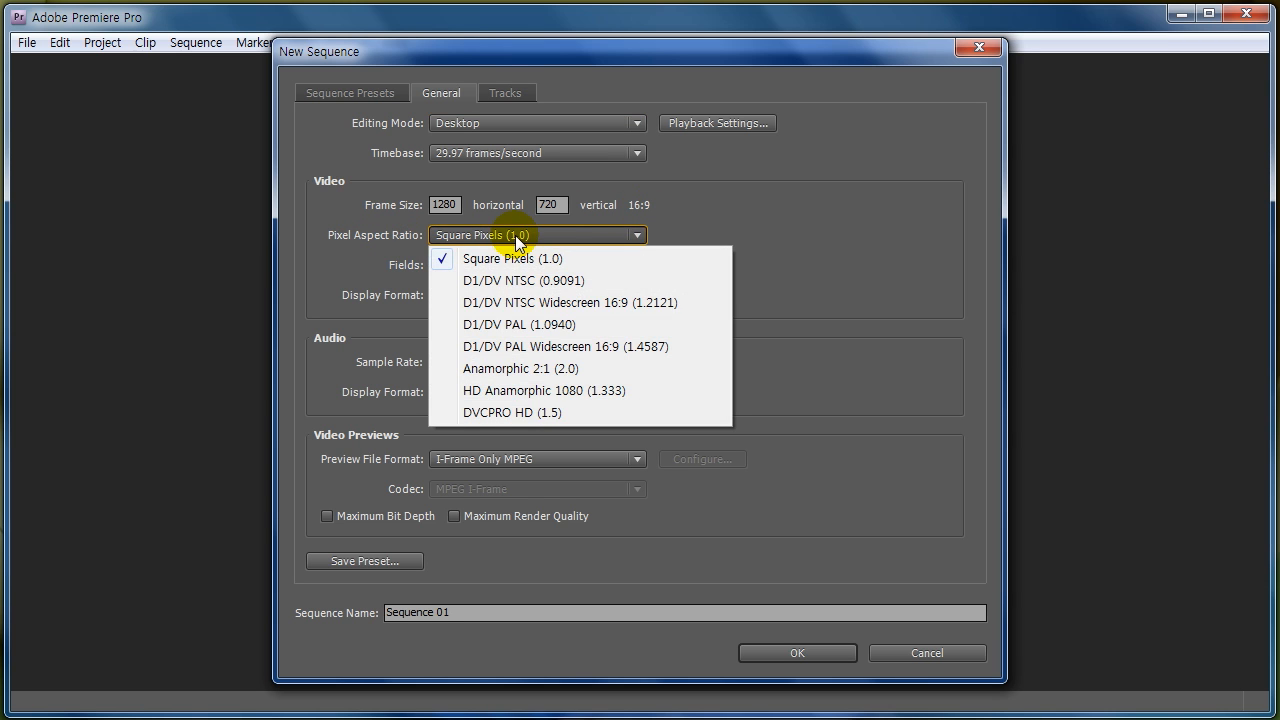
click(518, 303)
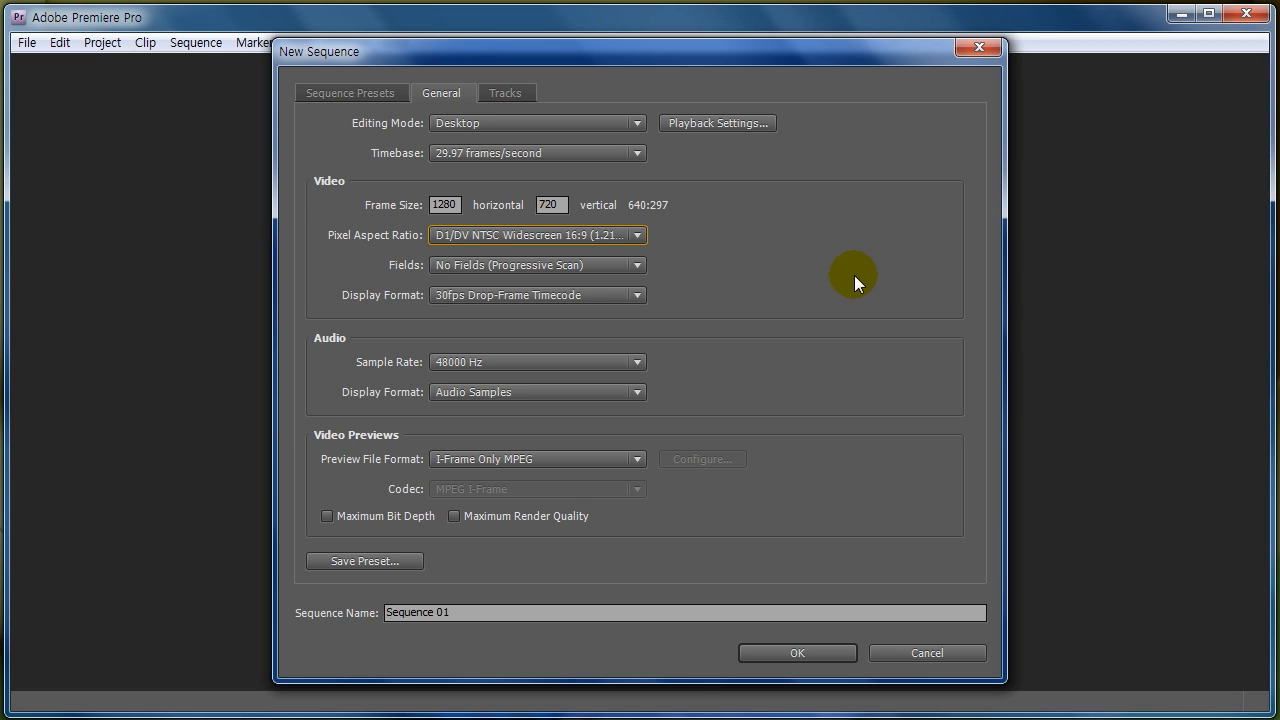
click(591, 268)
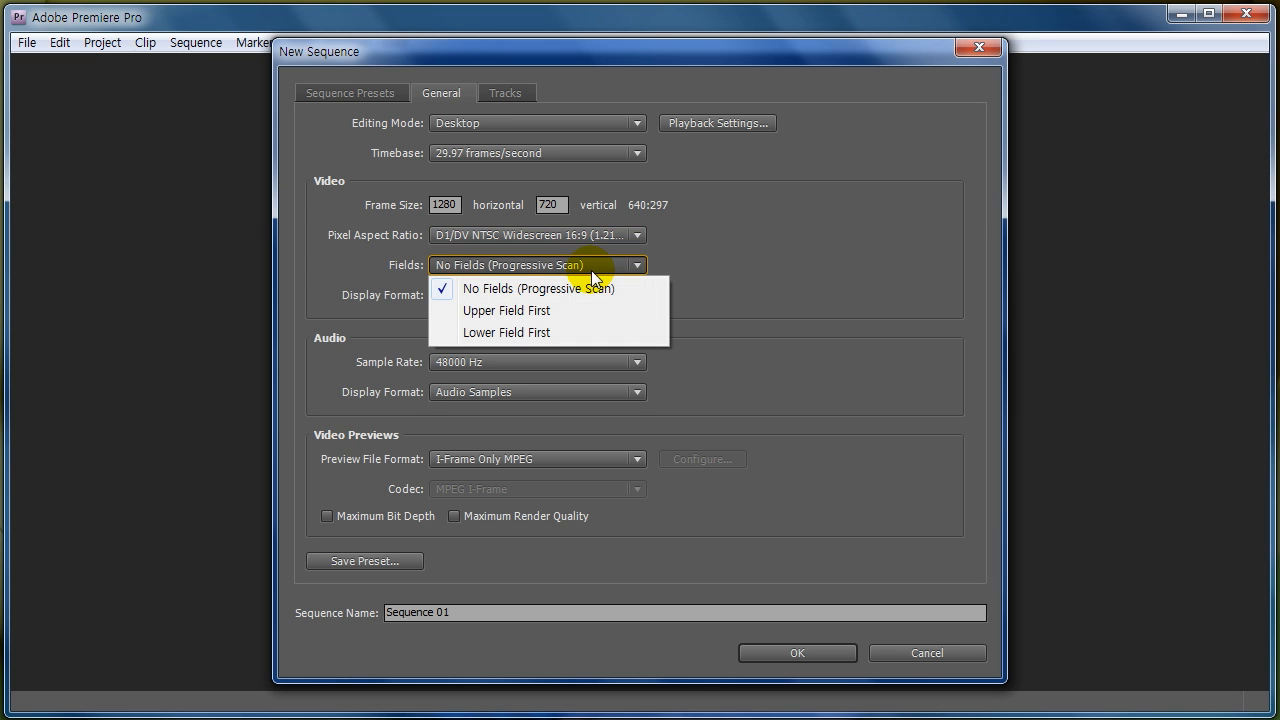
click(520, 333)
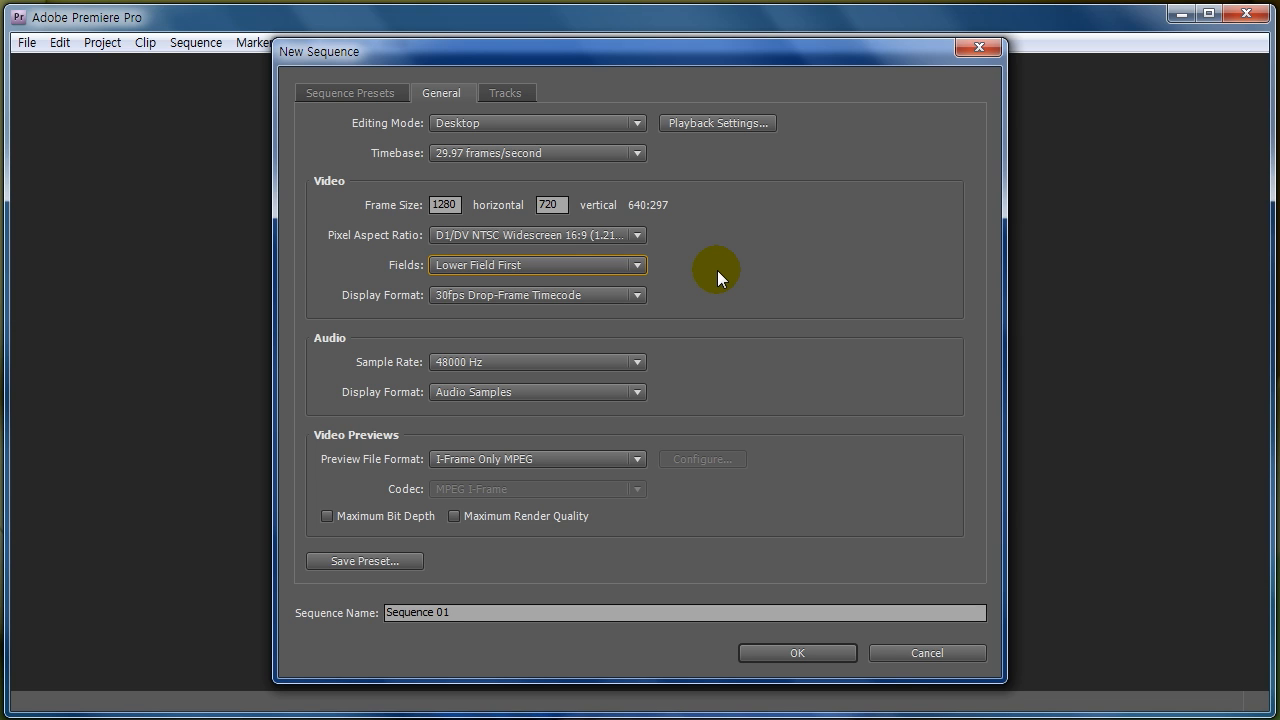
- Examine the choices for the video display format, audio sample rate and audio display format
click(567, 298)
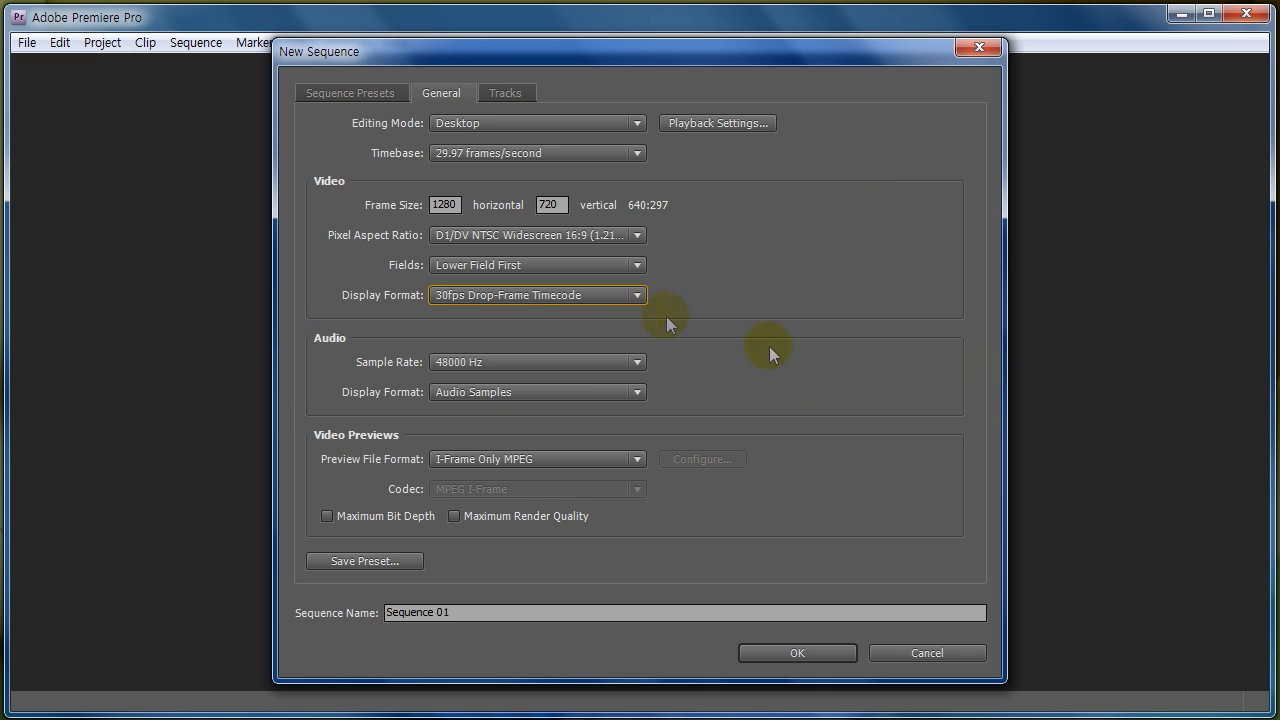
click(543, 297)
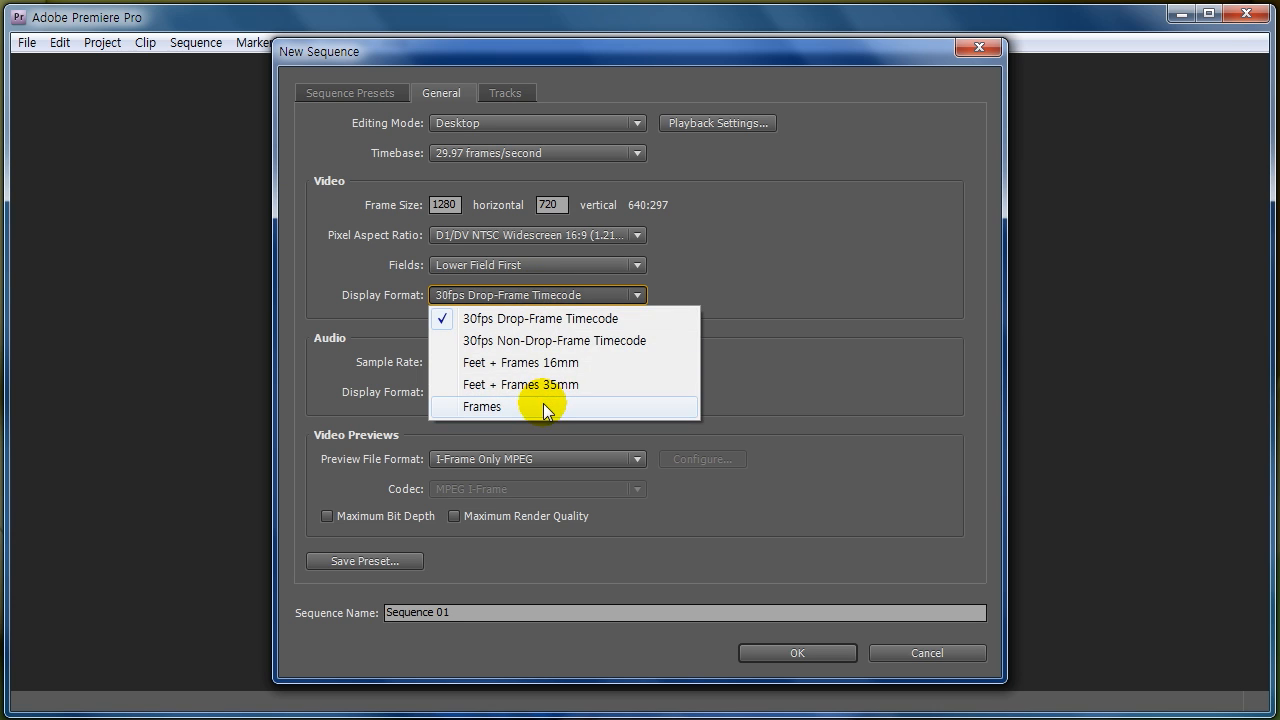
click(738, 249)
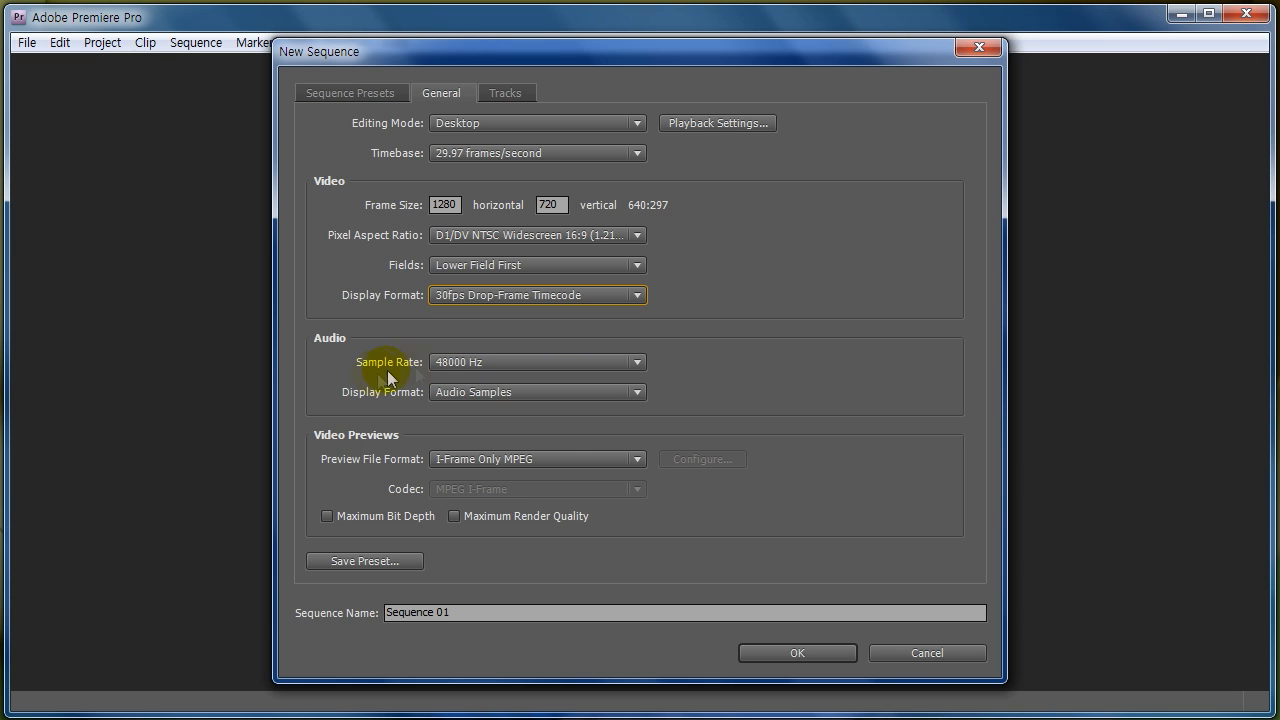
click(579, 366)
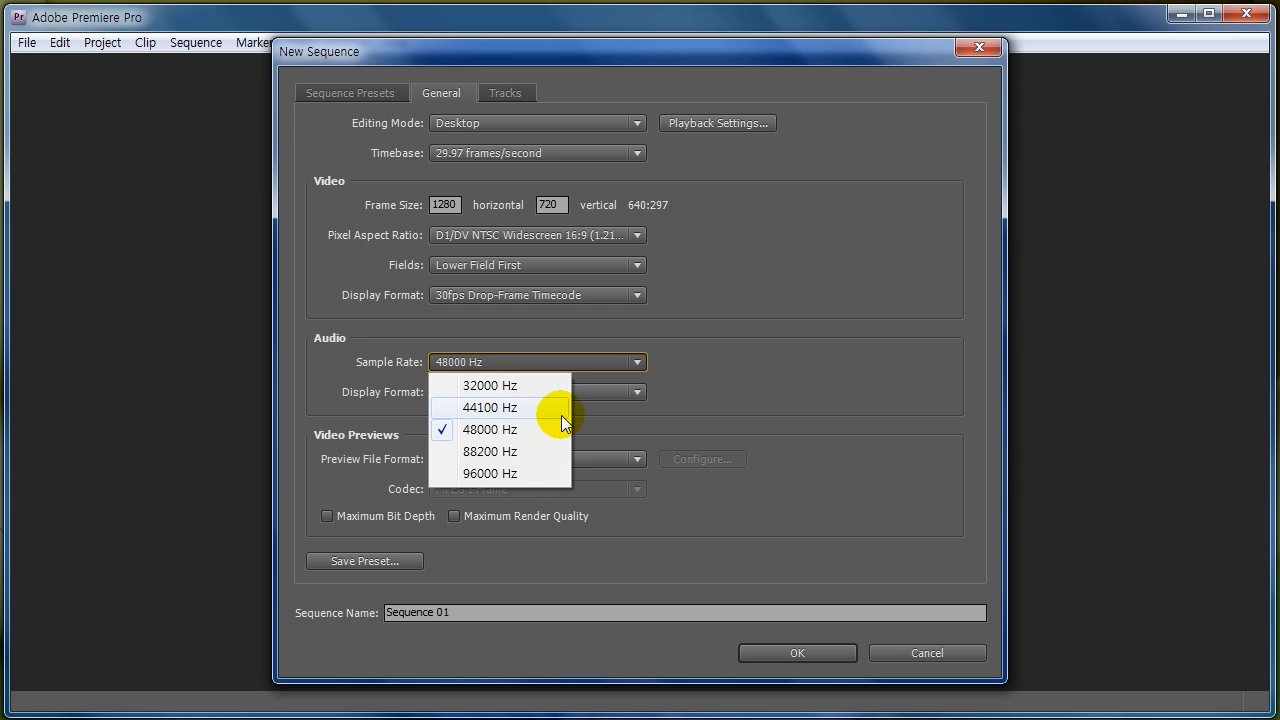
click(762, 377)
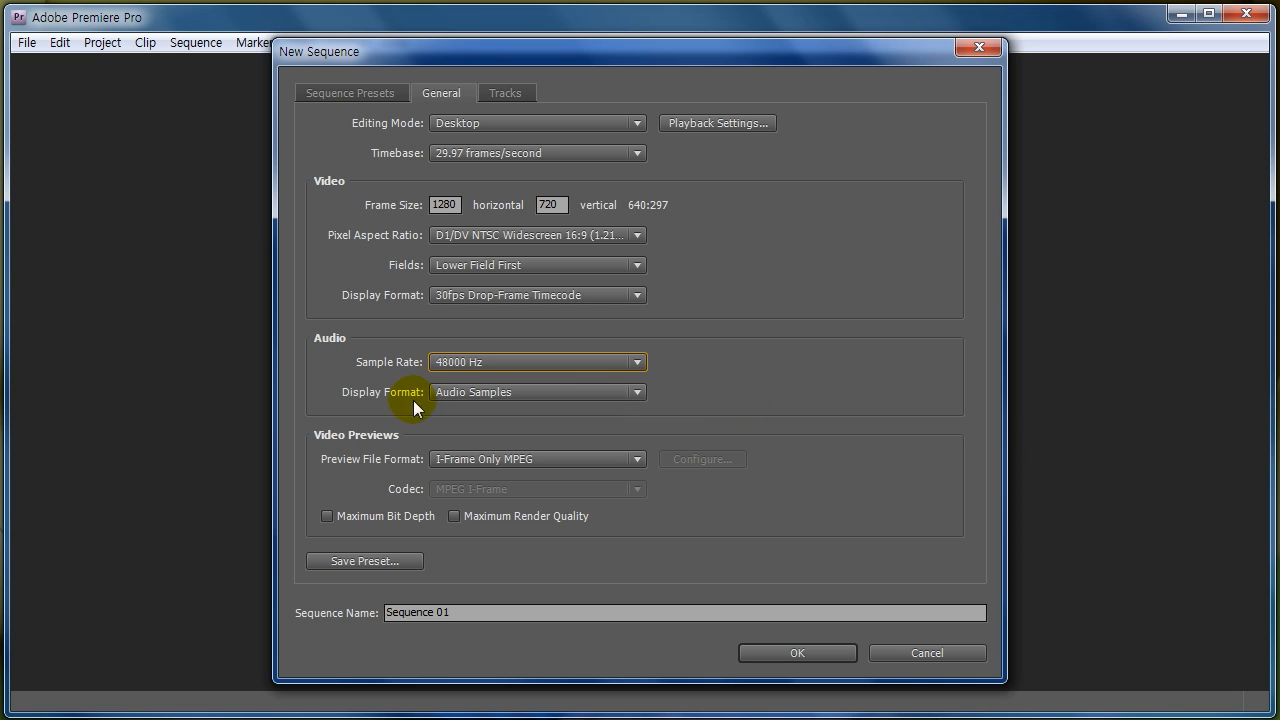
click(472, 393)
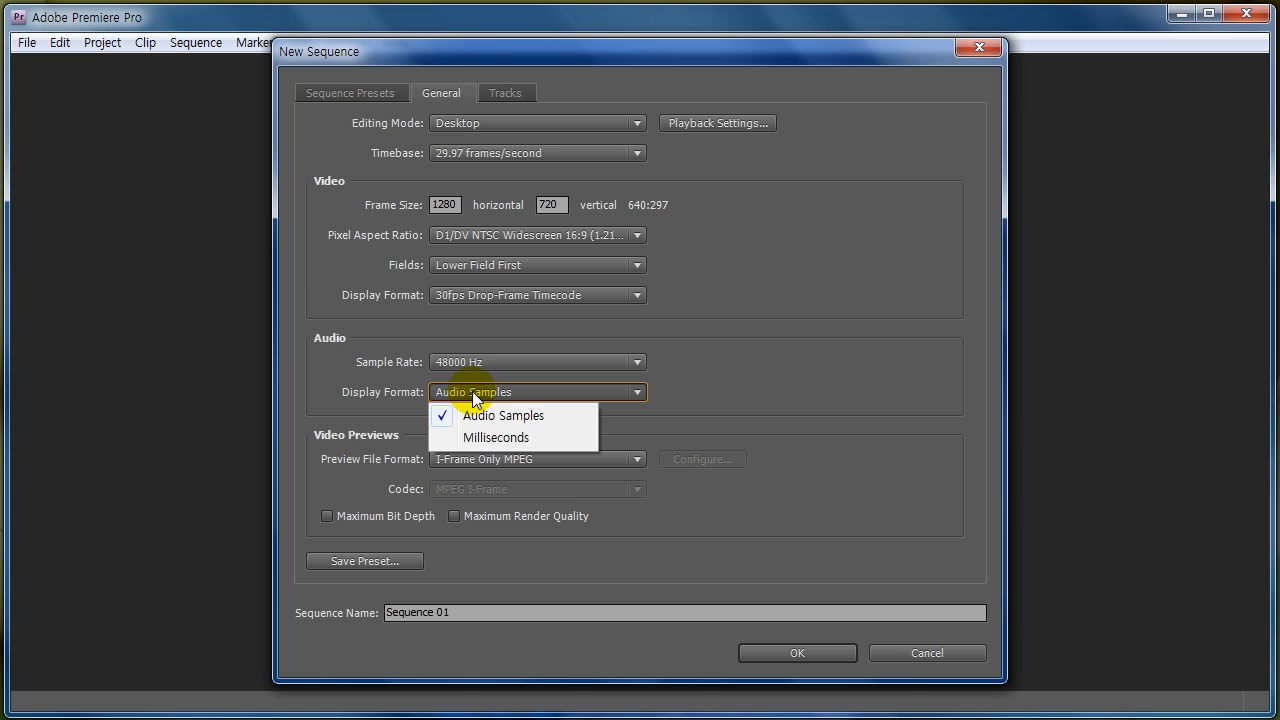
click(766, 355)
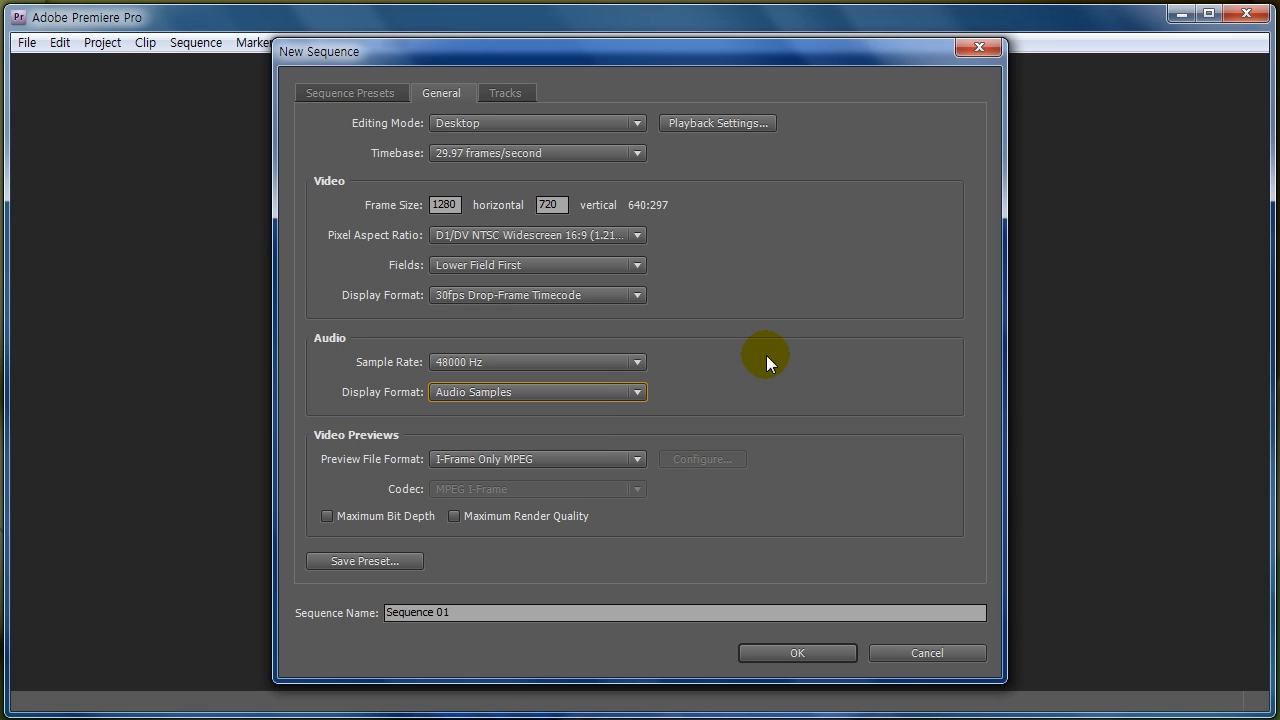
- Change the audio display format to Milliseconds and set it back to Audio Samples
click(498, 400)
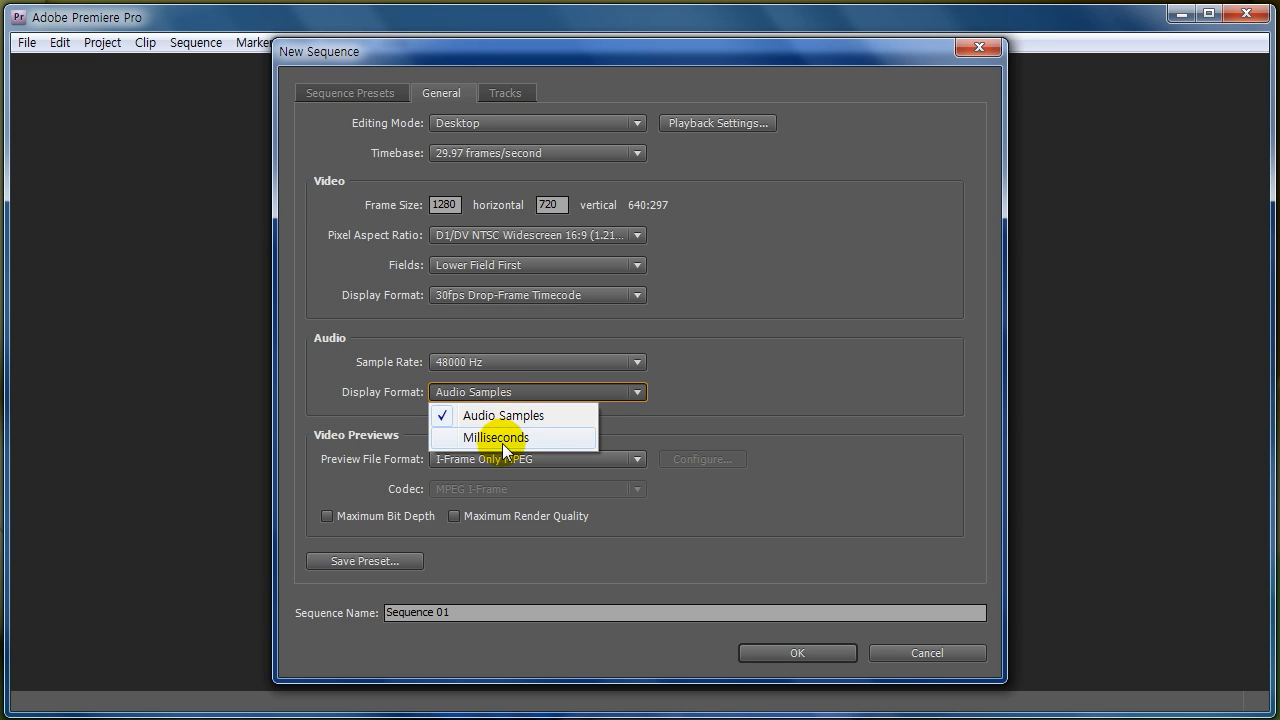
click(502, 440)
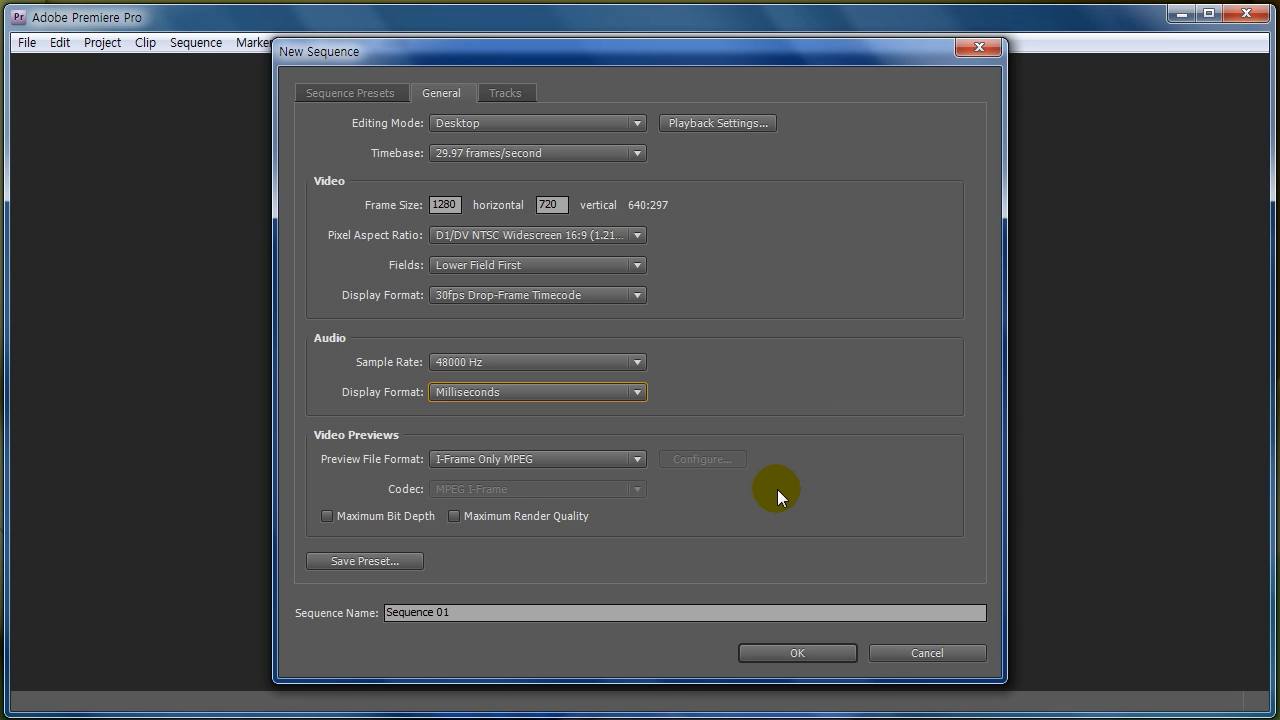
click(532, 391)
click(551, 416)
- Set the video preview file format to Microsoft AVI with the DV NTSC codec
click(595, 458)
click(530, 506)
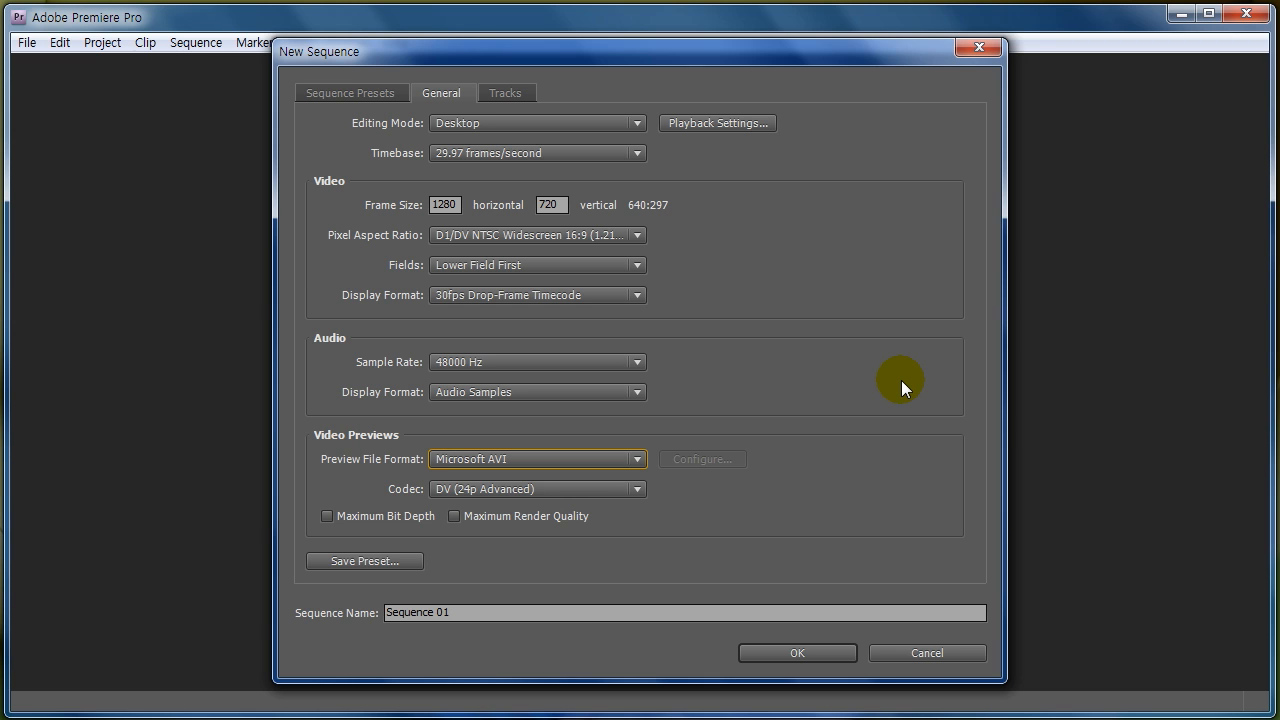
click(600, 489)
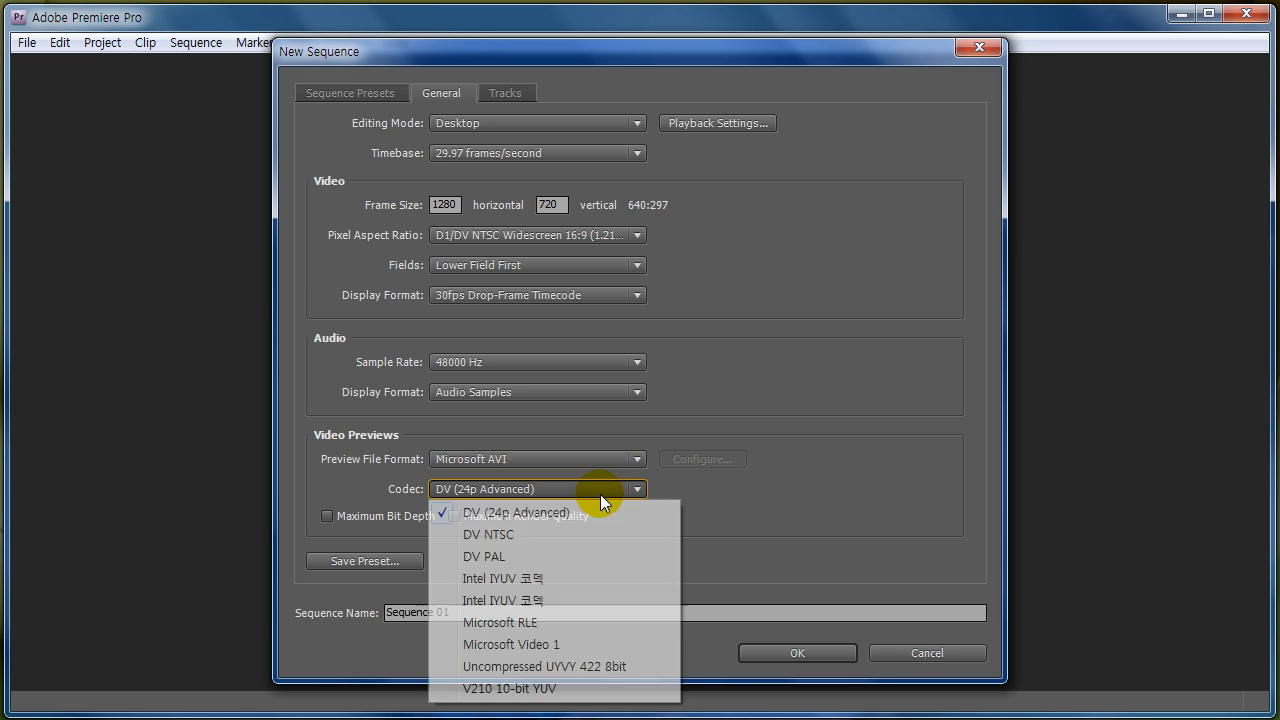
click(536, 536)
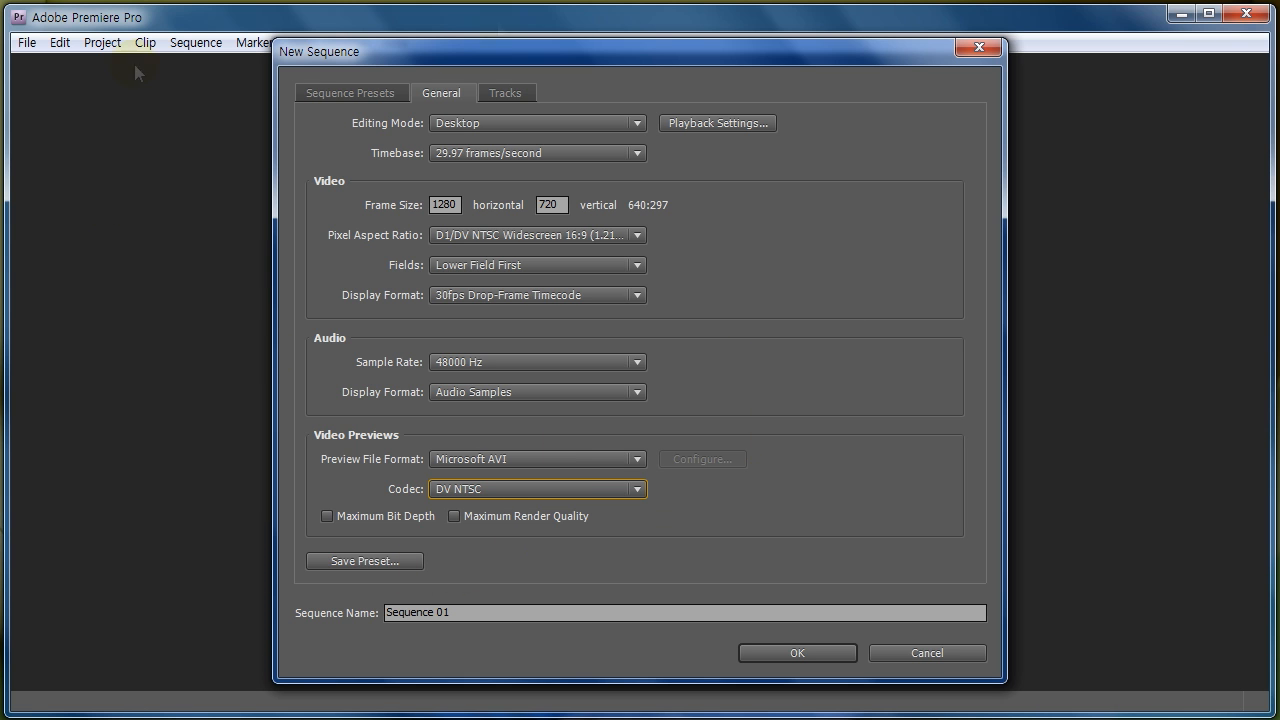
- Open the settings for saving a custom sequence preset and cancel without saving
click(374, 566)
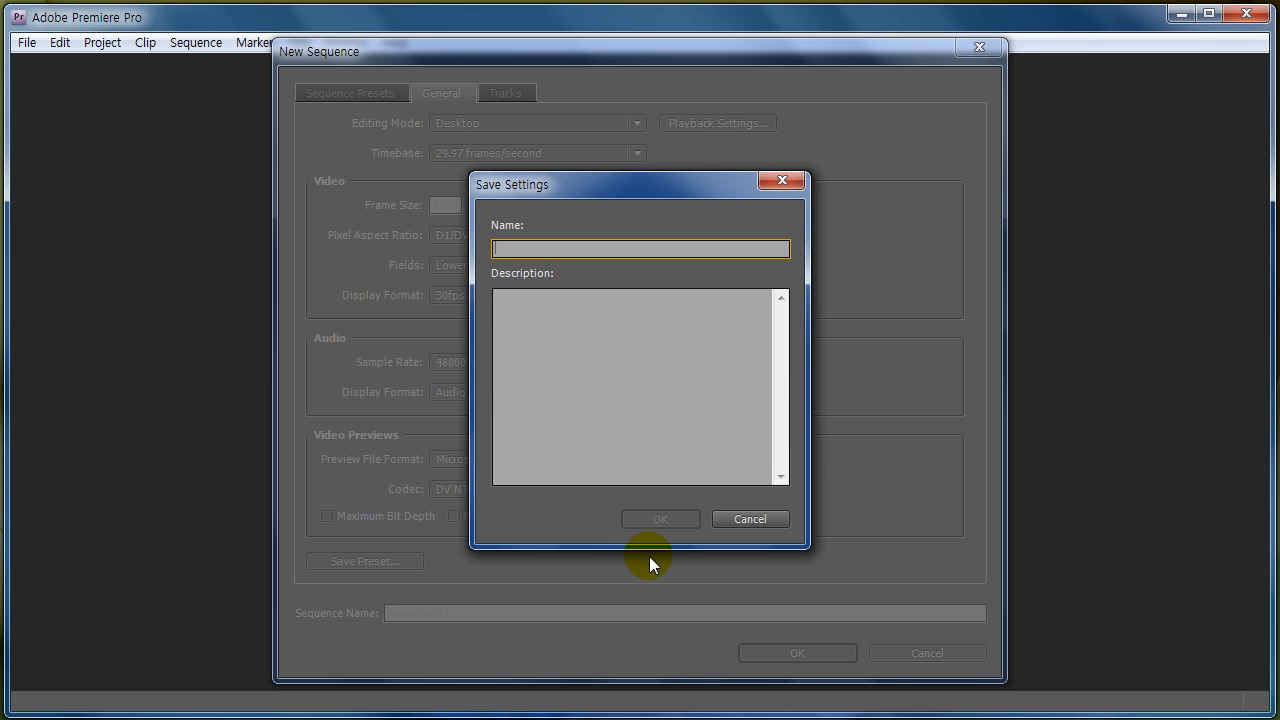
click(766, 520)
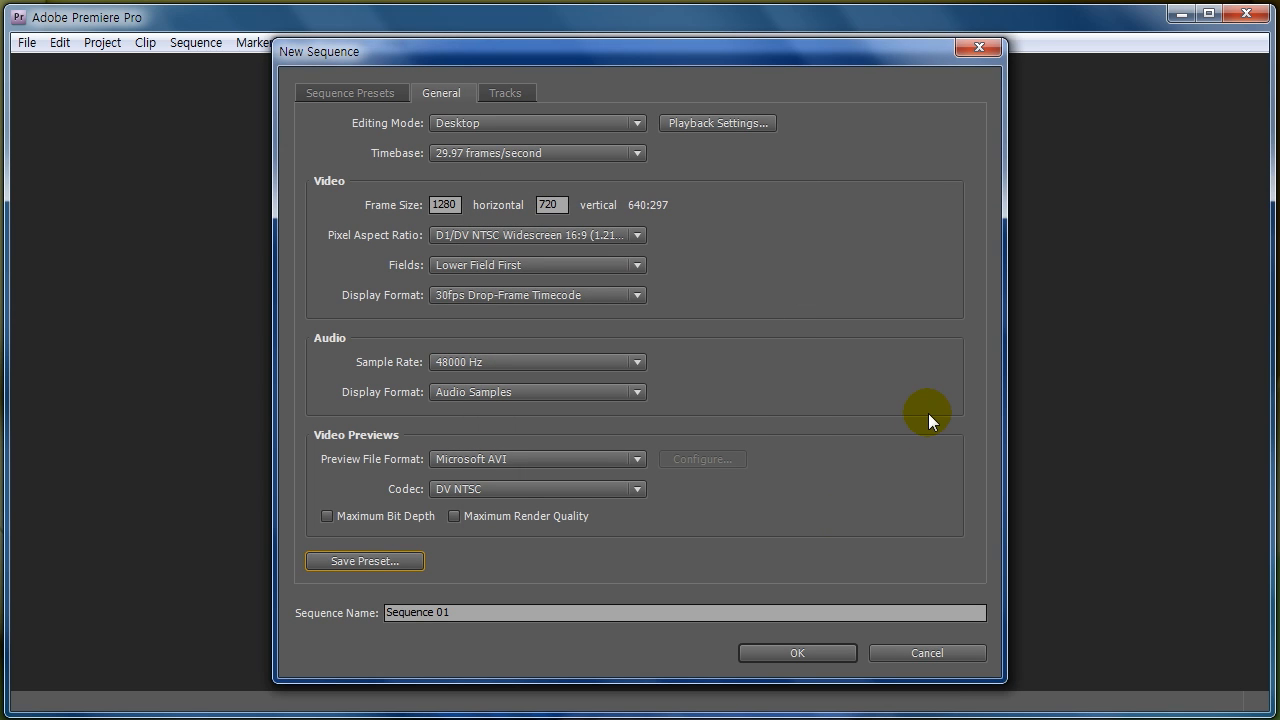